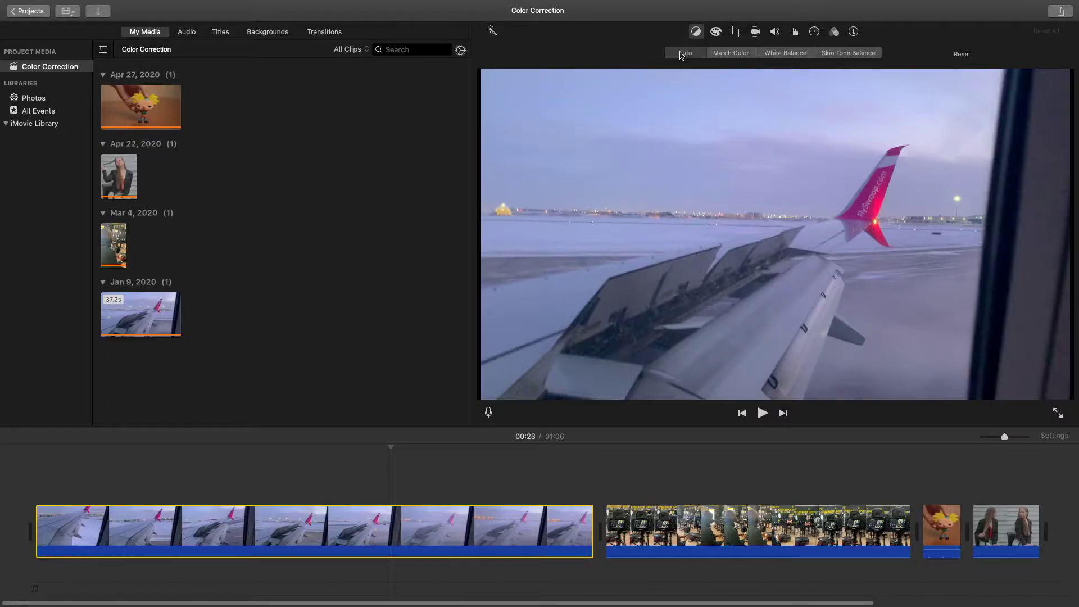
Apply the Auto color balance to the airplane wing clip and compare it with and without the correction on another frame
{"action": "left_click", "coordinate": [413, 90]}
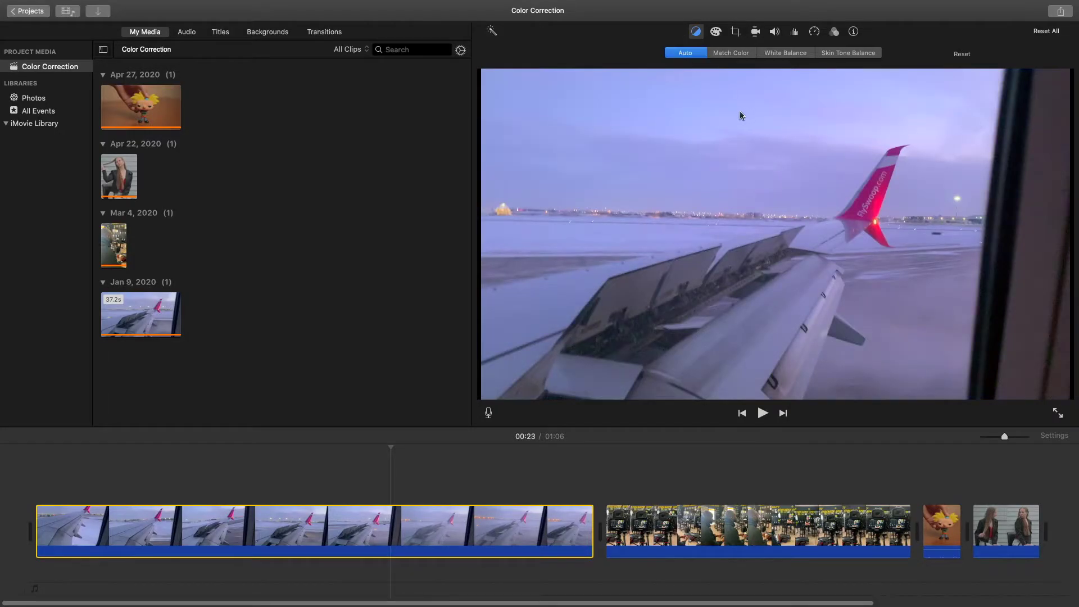
{"action": "left_click_drag", "start_coordinate": [391, 449], "coordinate": [472, 450]}
{"action": "left_click", "coordinate": [677, 56]}
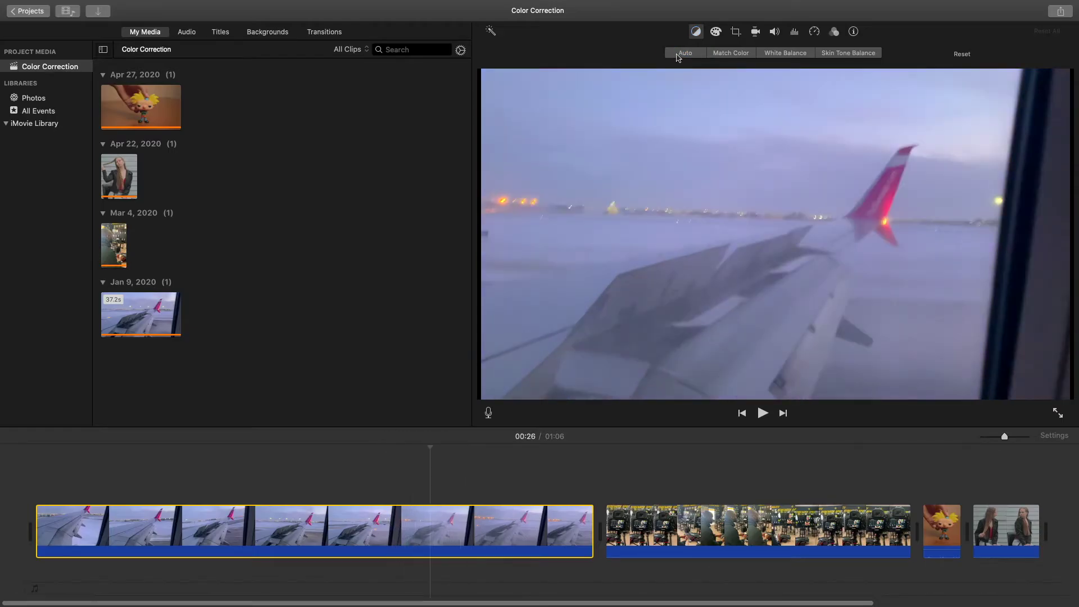
{"action": "left_click", "coordinate": [678, 56]}
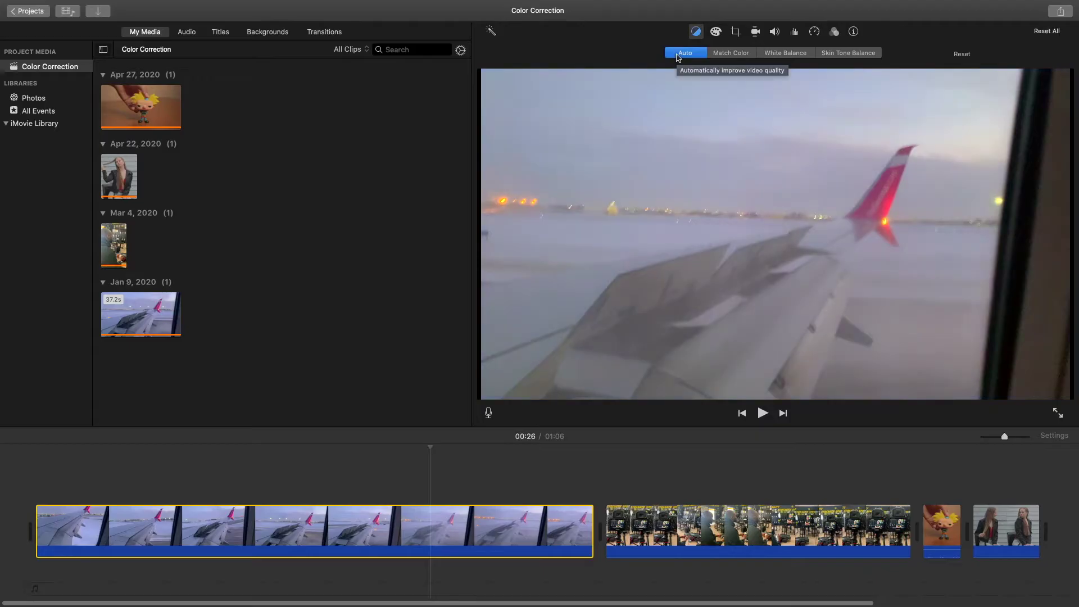
Match the airplane clip's color to a frame of the woman in the black jacket, apply it and preview other frames
{"action": "left_click", "coordinate": [730, 54]}
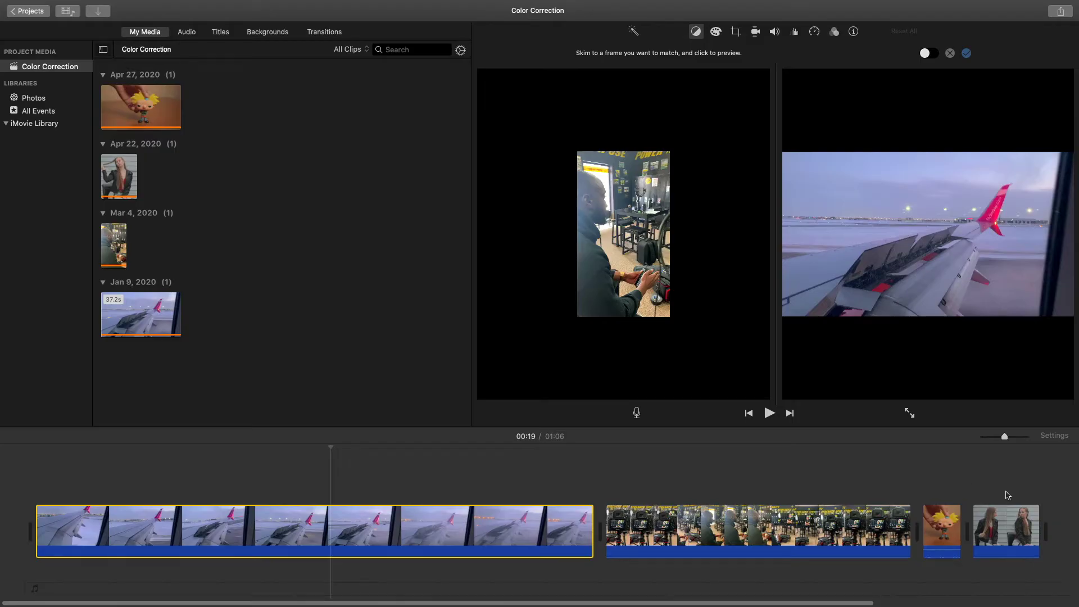
{"action": "left_click", "coordinate": [1003, 513]}
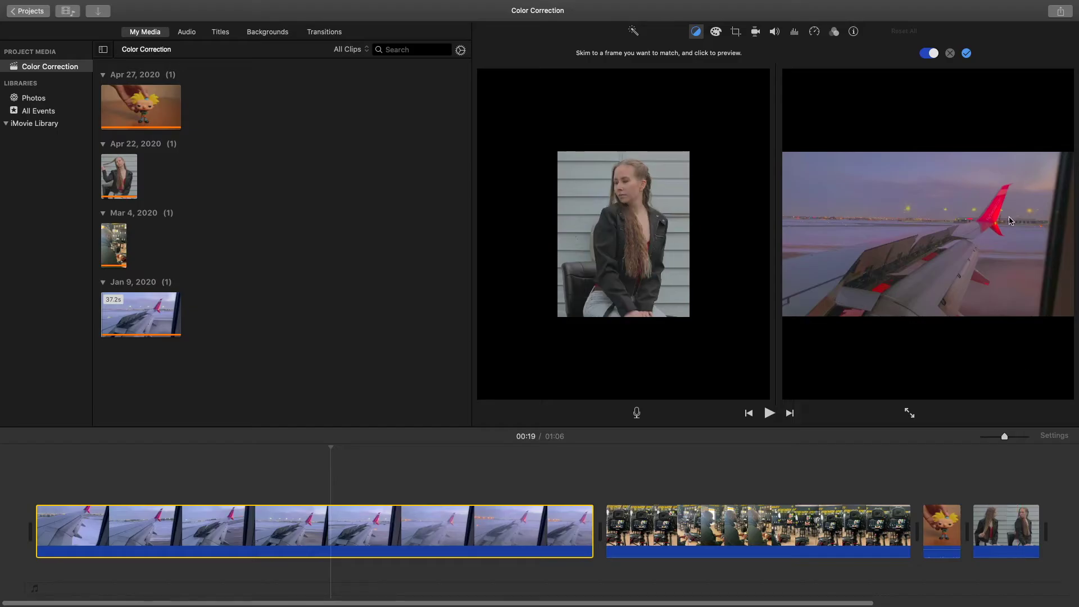
{"action": "left_click", "coordinate": [966, 53]}
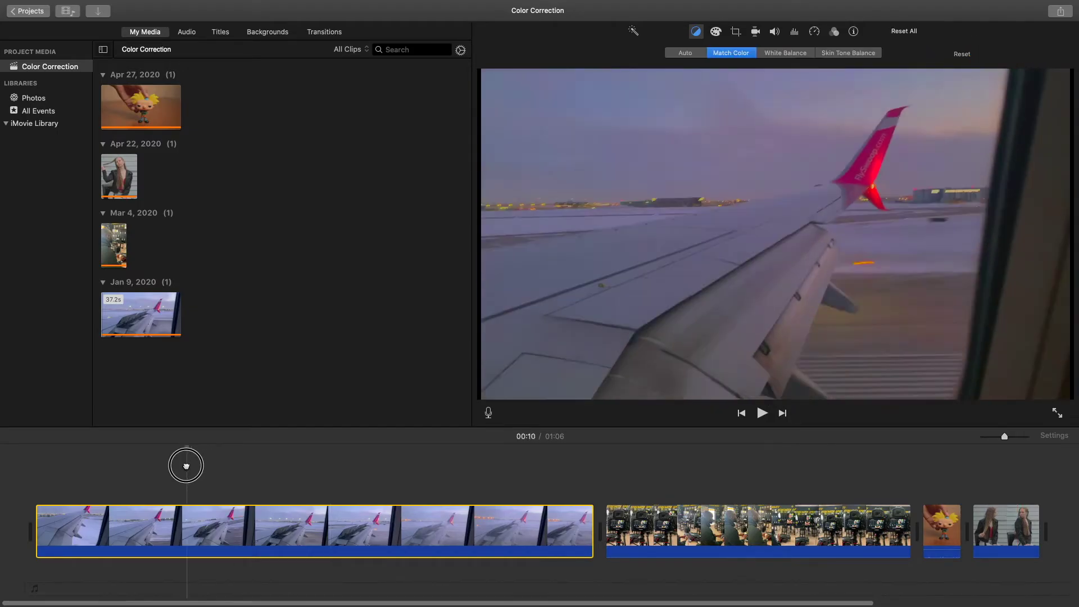
{"action": "left_click_drag", "start_coordinate": [188, 464], "coordinate": [347, 493]}
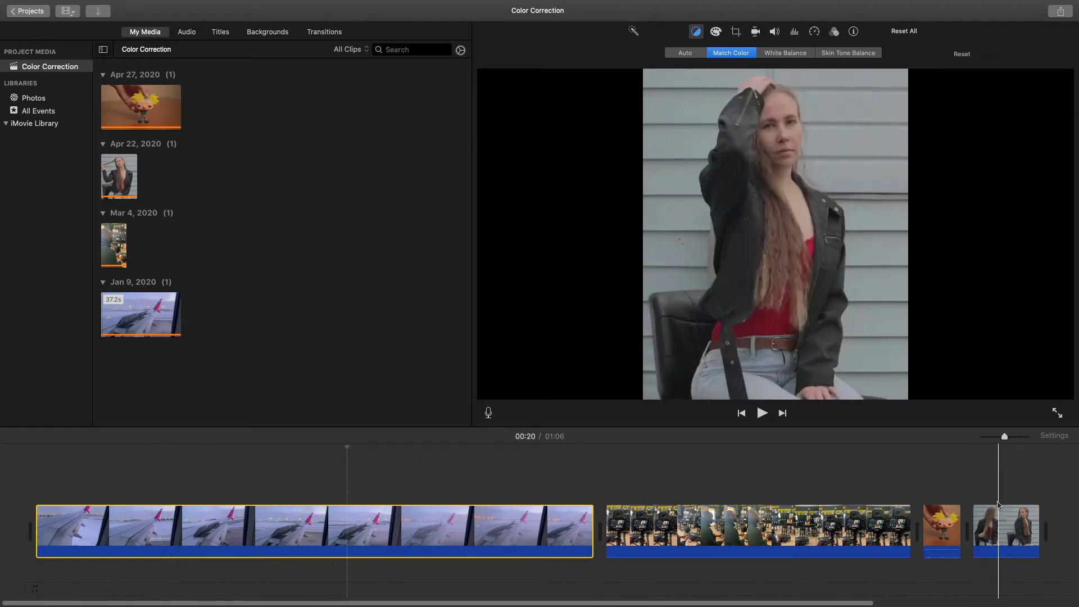
White-balance the airplane clip by sampling a color near the wing tip, and preview the correction across the clip
{"action": "left_click", "coordinate": [785, 55]}
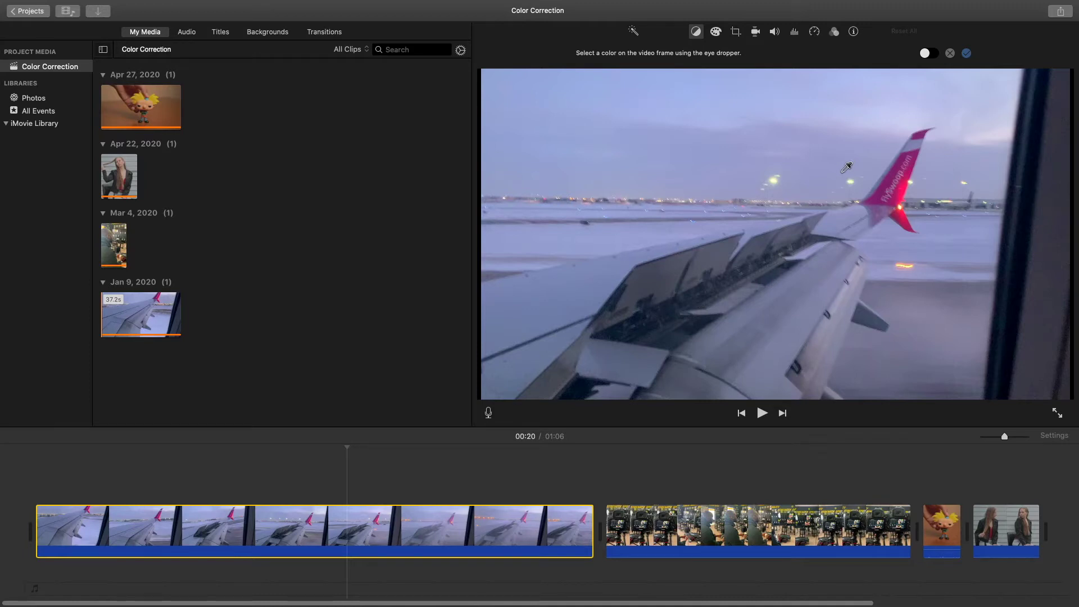
{"action": "left_click", "coordinate": [844, 215]}
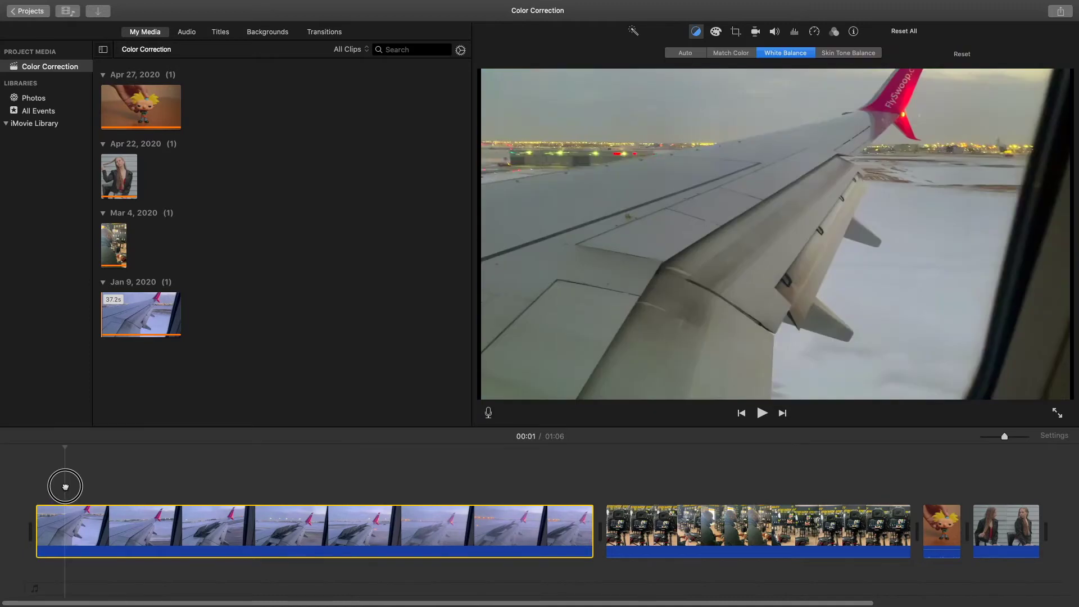
{"action": "left_click", "coordinate": [53, 489]}
{"action": "left_click_drag", "start_coordinate": [53, 489], "coordinate": [258, 513]}
{"action": "left_click", "coordinate": [651, 210]}
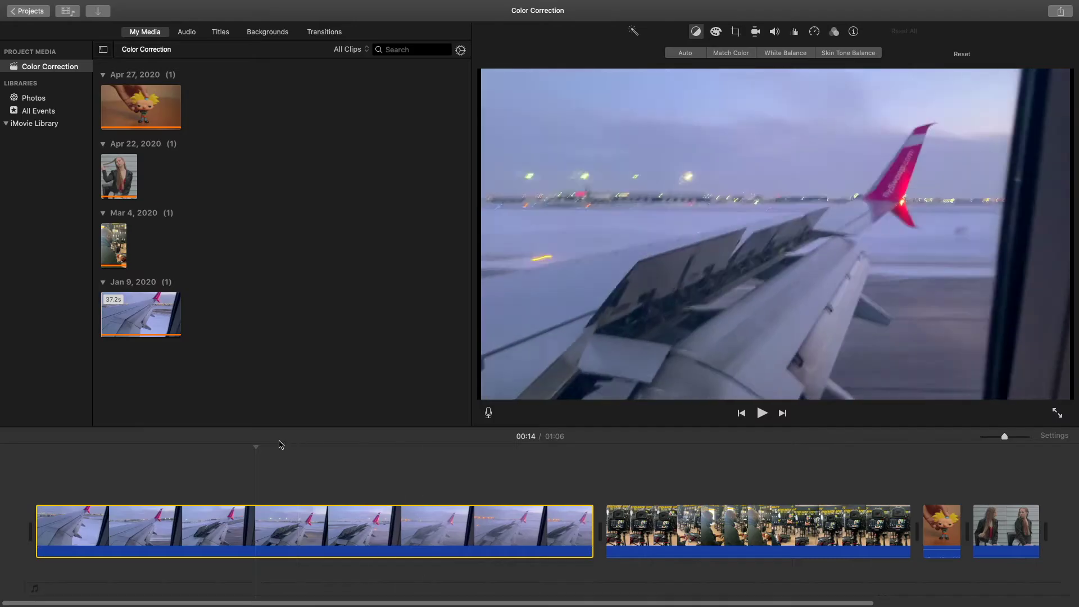
Go to the last clip and try Skin Tone Balance by sampling the woman's raised hand, then discard it
{"action": "left_click", "coordinate": [261, 448]}
{"action": "left_click", "coordinate": [384, 454]}
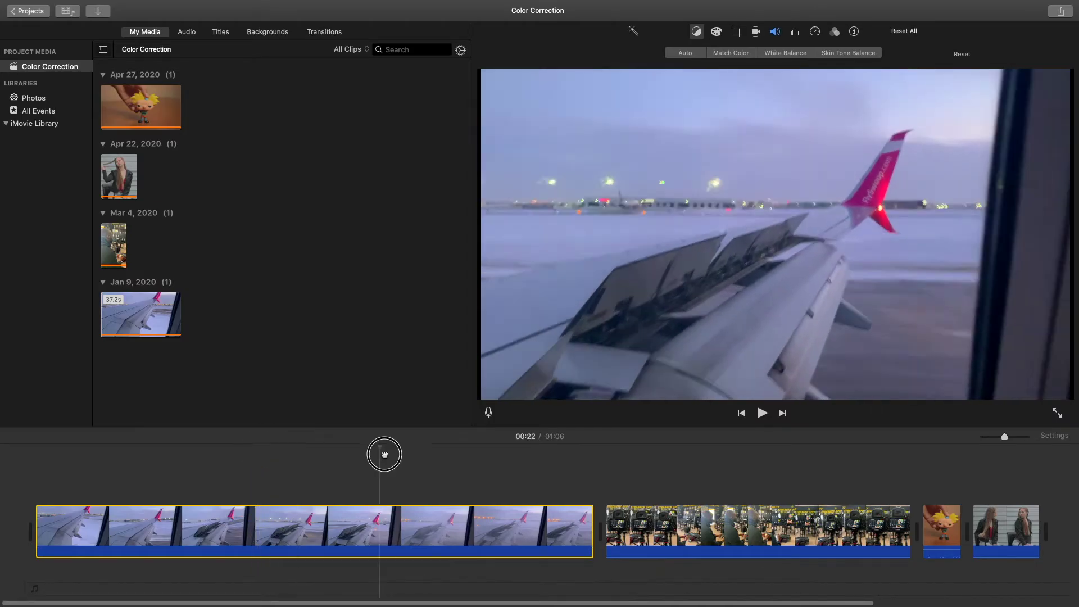
{"action": "left_click_drag", "start_coordinate": [384, 454], "coordinate": [996, 483]}
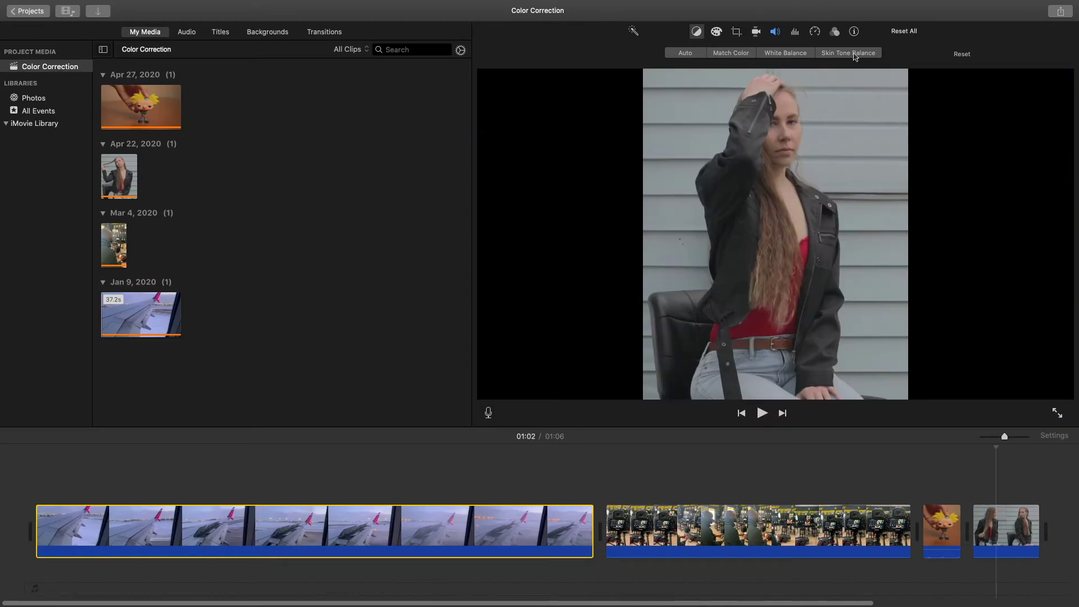
{"action": "left_click", "coordinate": [853, 54]}
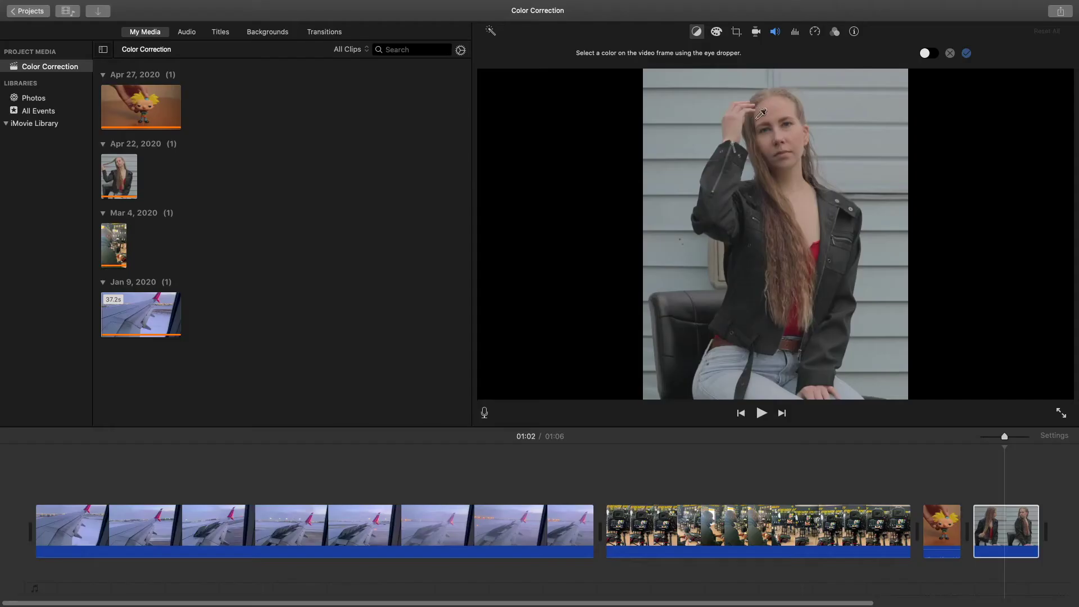
{"action": "left_click", "coordinate": [737, 122]}
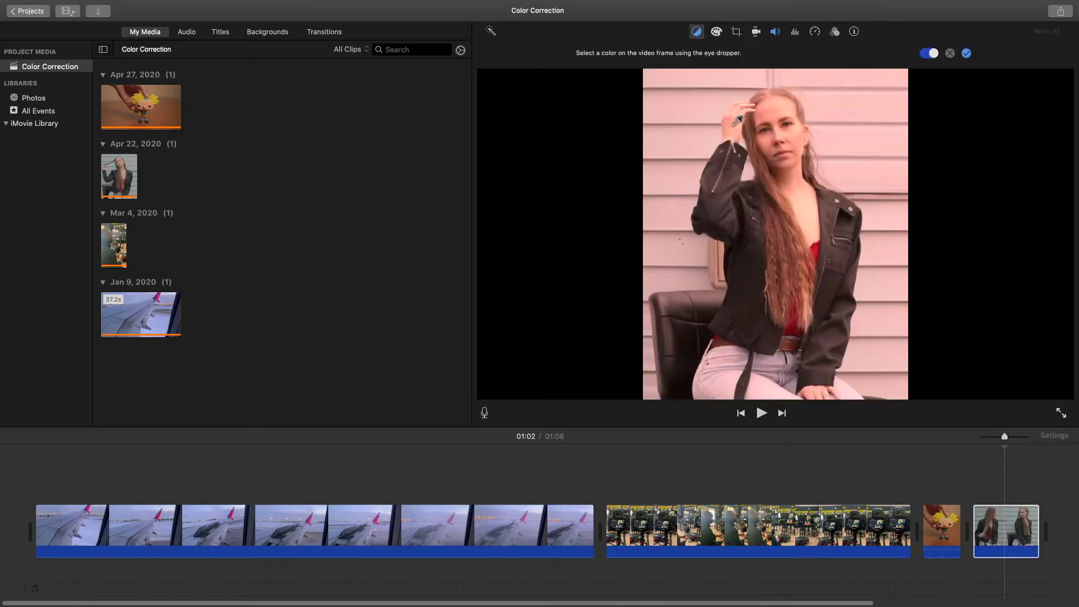
{"action": "left_click", "coordinate": [1004, 448]}
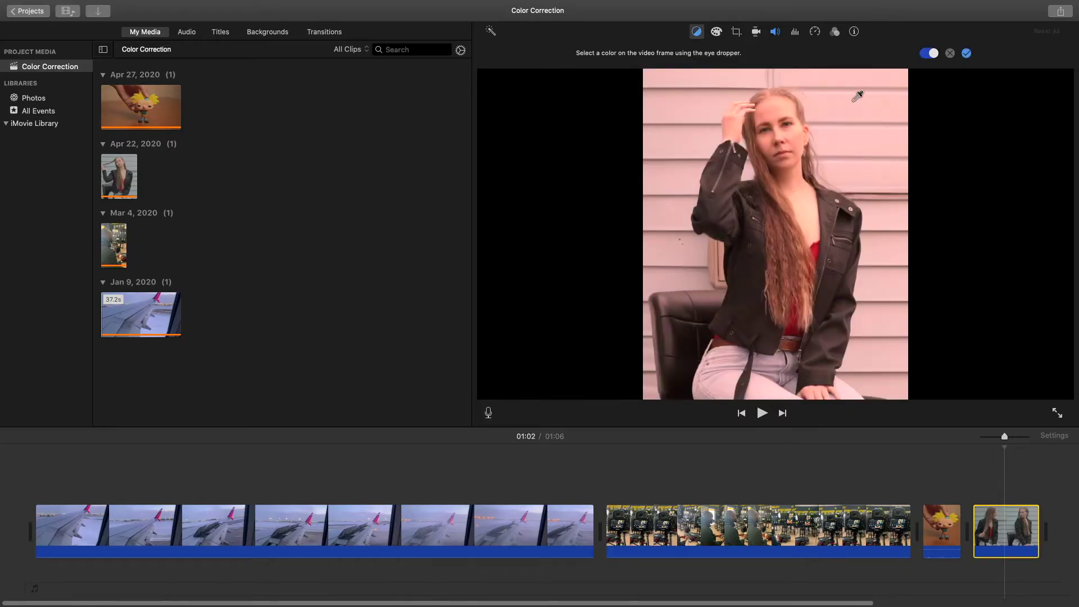
{"action": "left_click", "coordinate": [950, 57]}
Try Skin Tone Balance on the last clip again with the woman's hand as the sample, and cancel the correction
{"action": "left_click", "coordinate": [863, 53]}
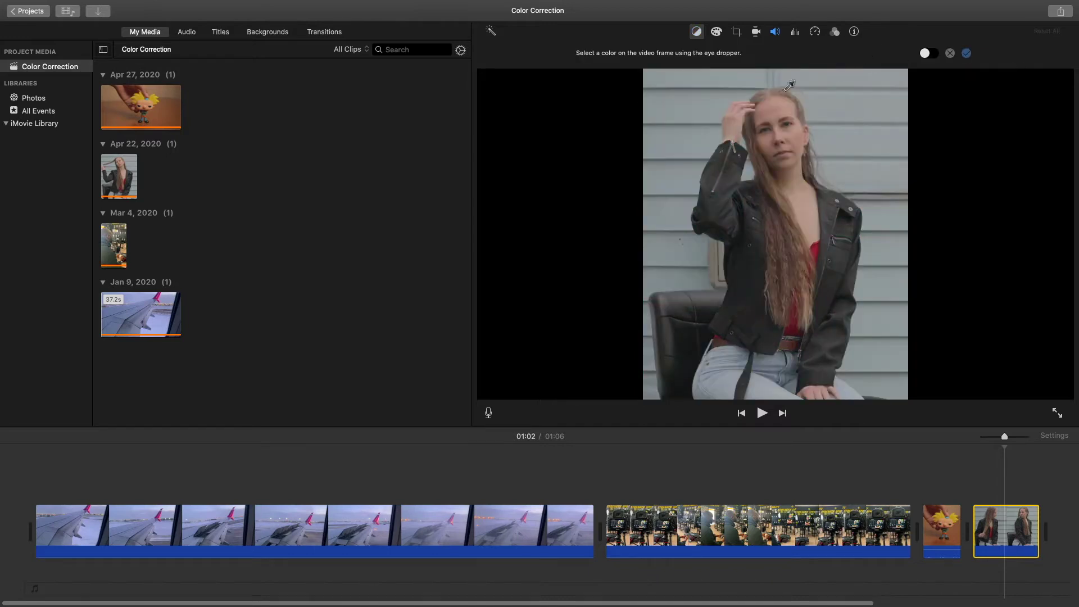
{"action": "left_click", "coordinate": [733, 122]}
{"action": "left_click", "coordinate": [850, 88]}
{"action": "left_click", "coordinate": [818, 389]}
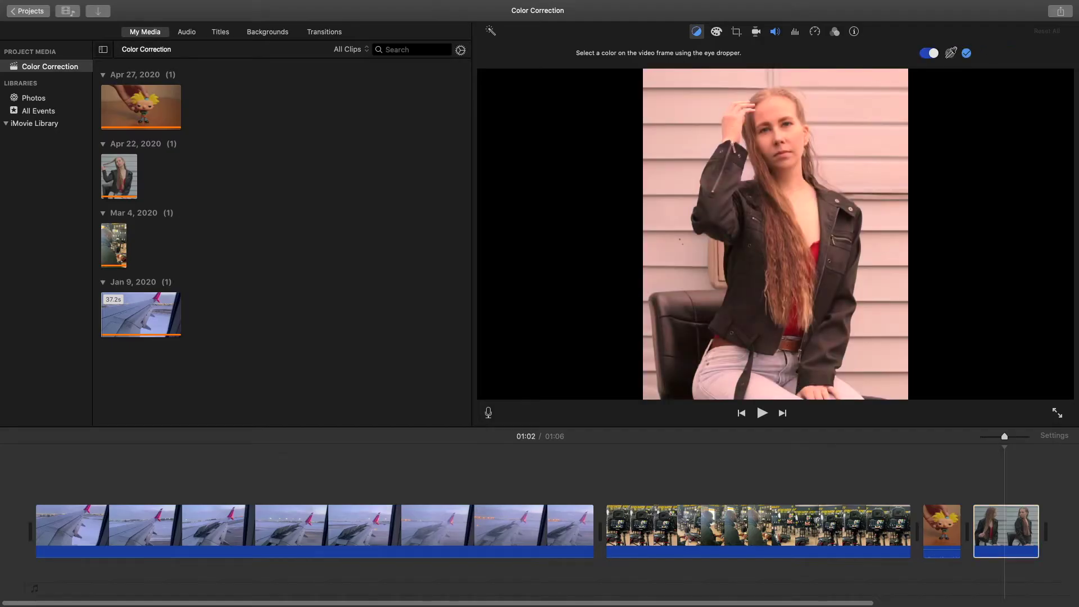
{"action": "left_click", "coordinate": [950, 54]}
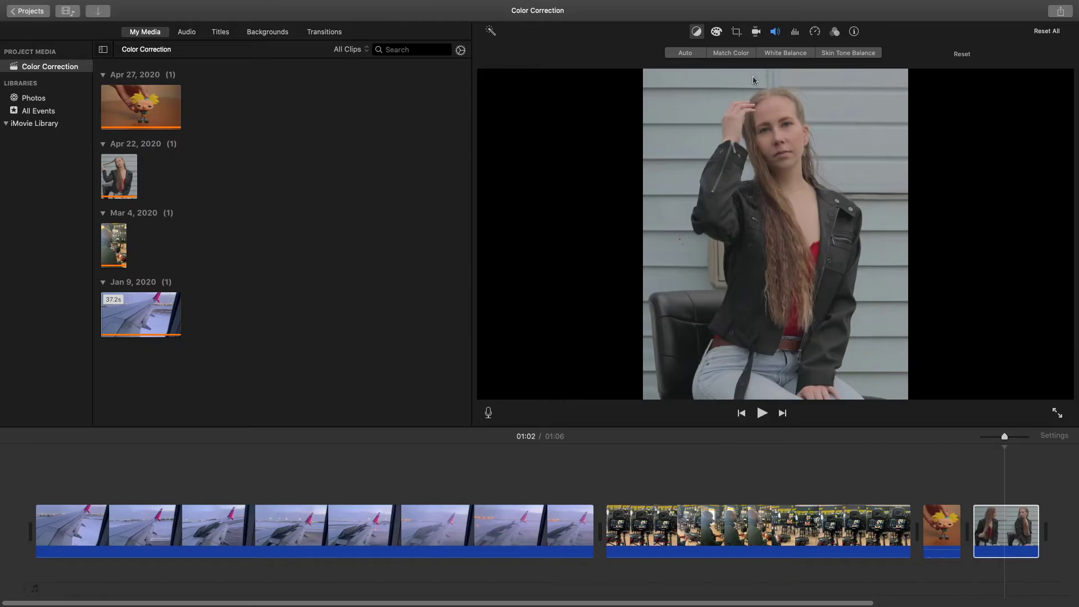
Try a White Balance sampled from the wall behind the woman and then the Auto balance, removing each one
{"action": "left_click", "coordinate": [789, 54]}
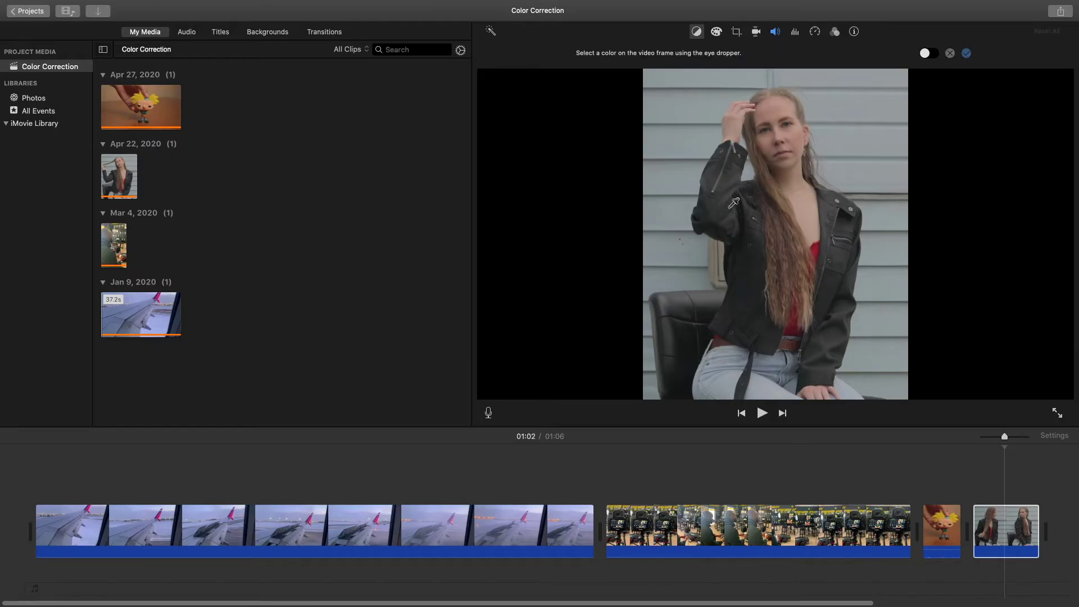
{"action": "left_click", "coordinate": [846, 129]}
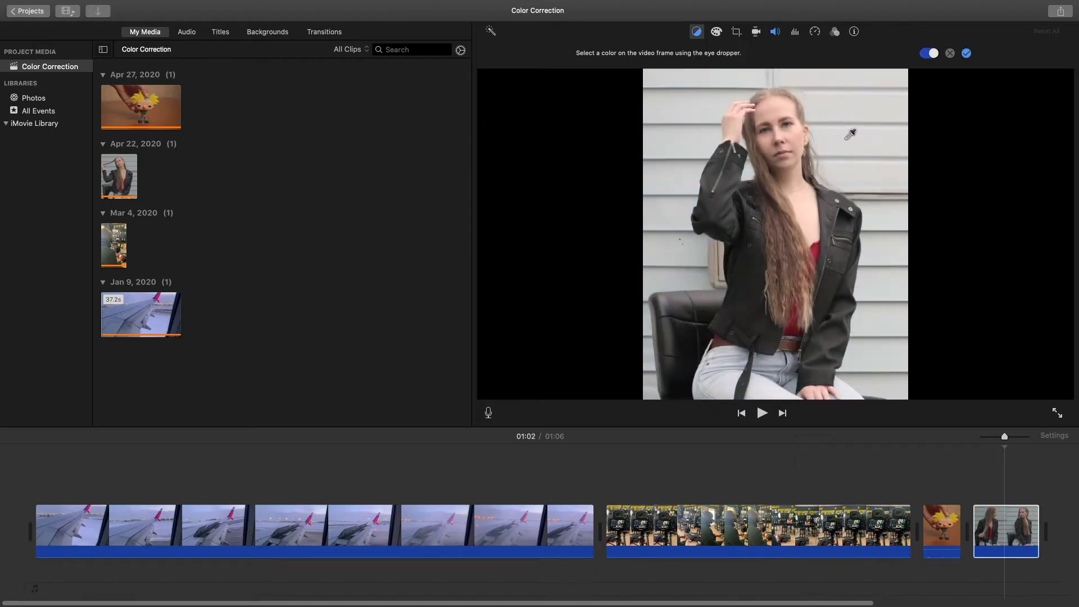
{"action": "left_click", "coordinate": [950, 52]}
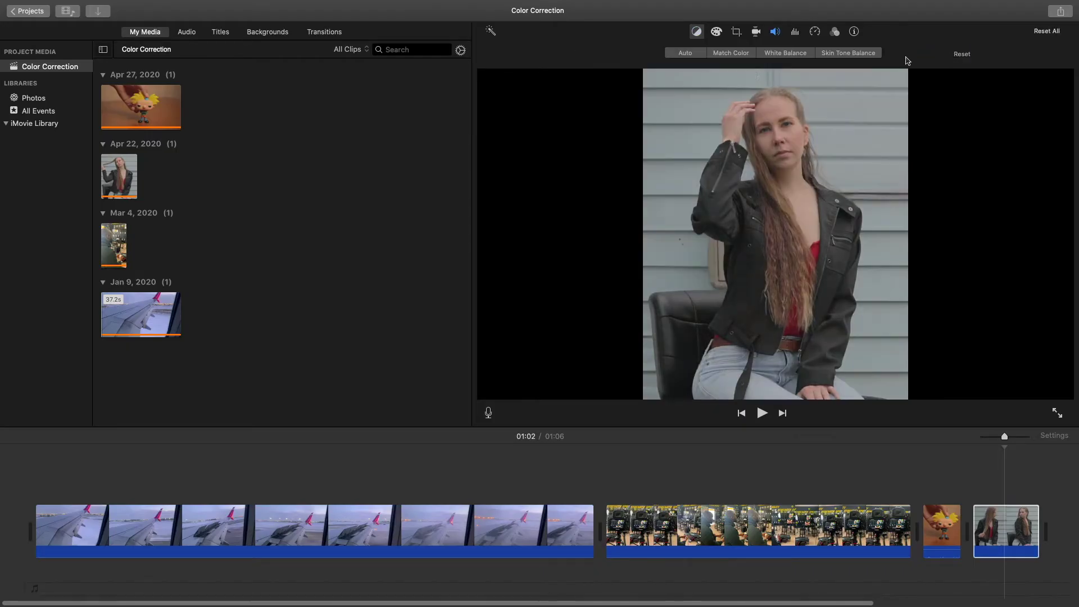
{"action": "left_click", "coordinate": [694, 56]}
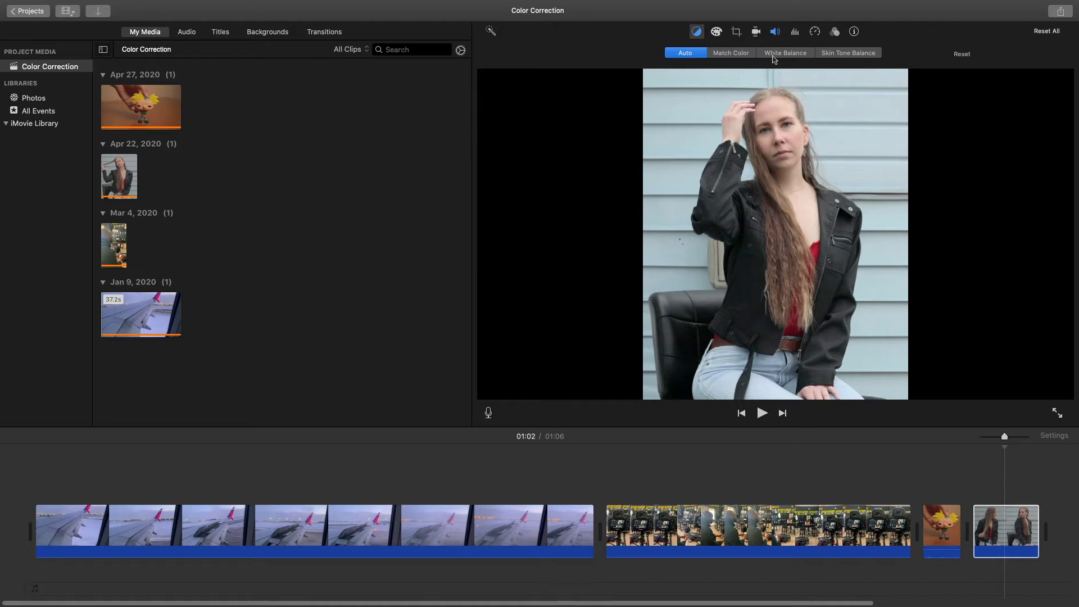
{"action": "left_click", "coordinate": [705, 54]}
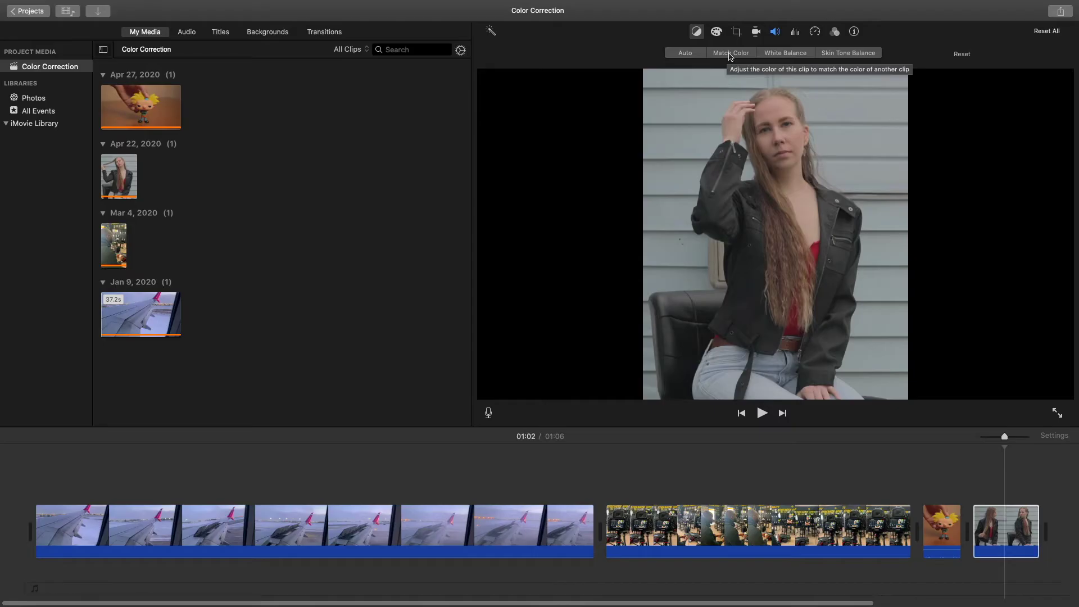
Match the woman clip's color to a frame of the airplane clip after trying the toy figure clip, and apply the match
{"action": "left_click", "coordinate": [730, 54]}
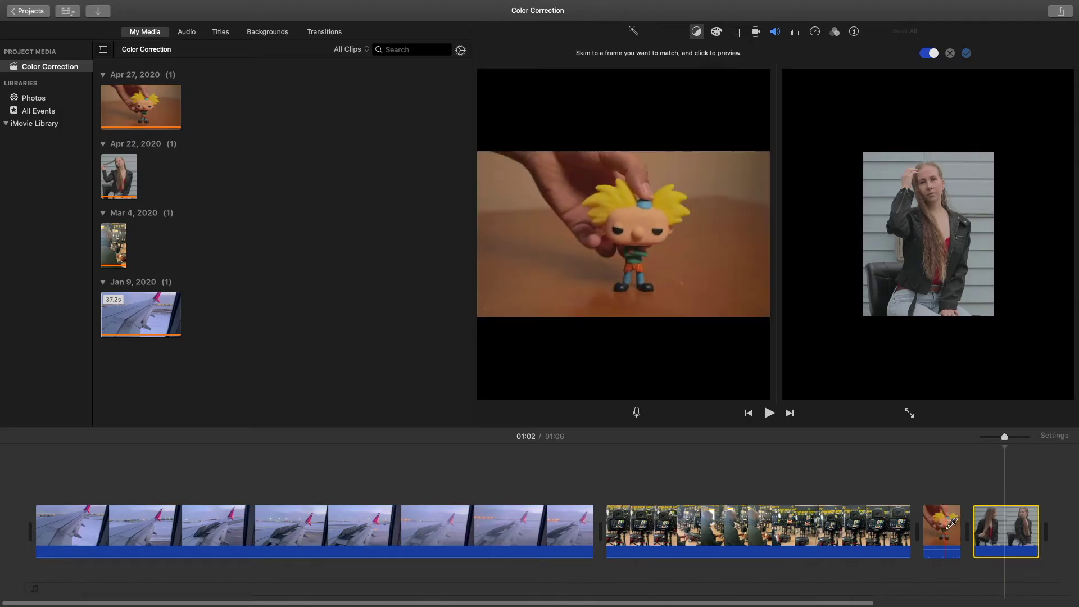
{"action": "left_click", "coordinate": [948, 527]}
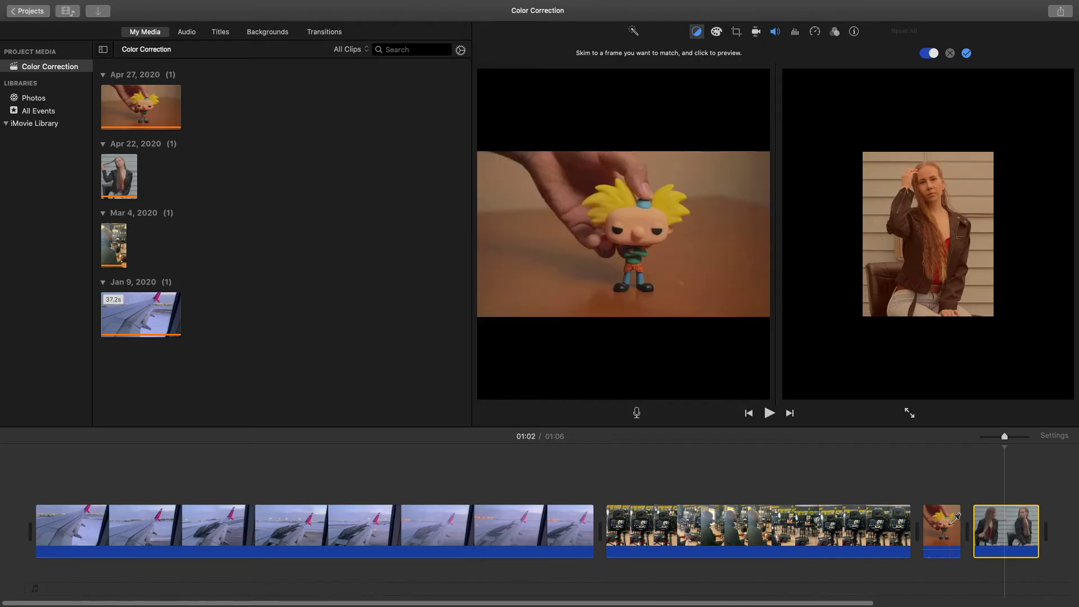
{"action": "left_click", "coordinate": [474, 519]}
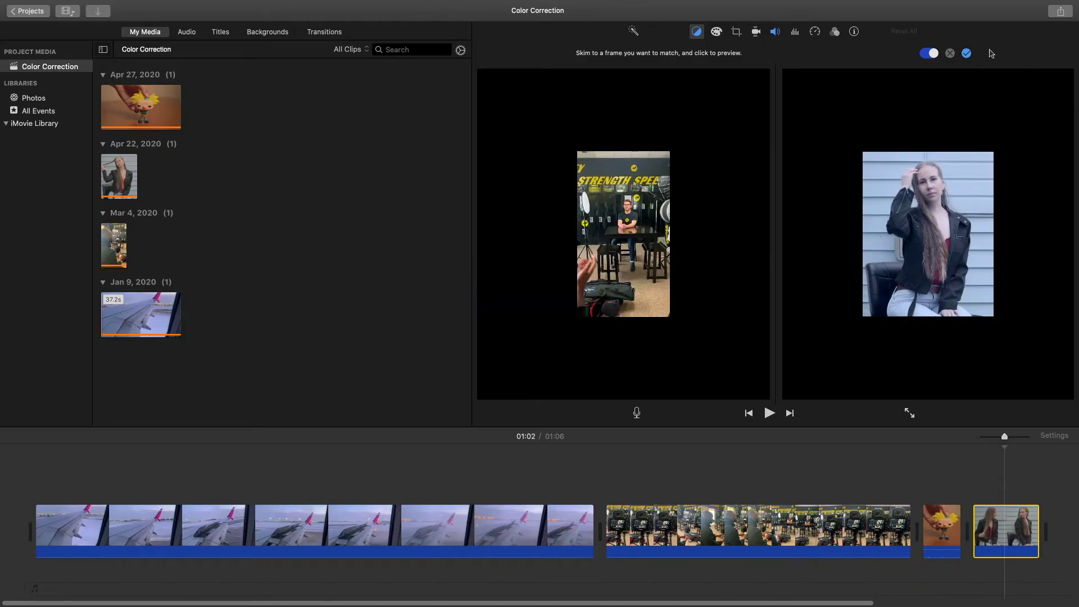
{"action": "left_click", "coordinate": [967, 53]}
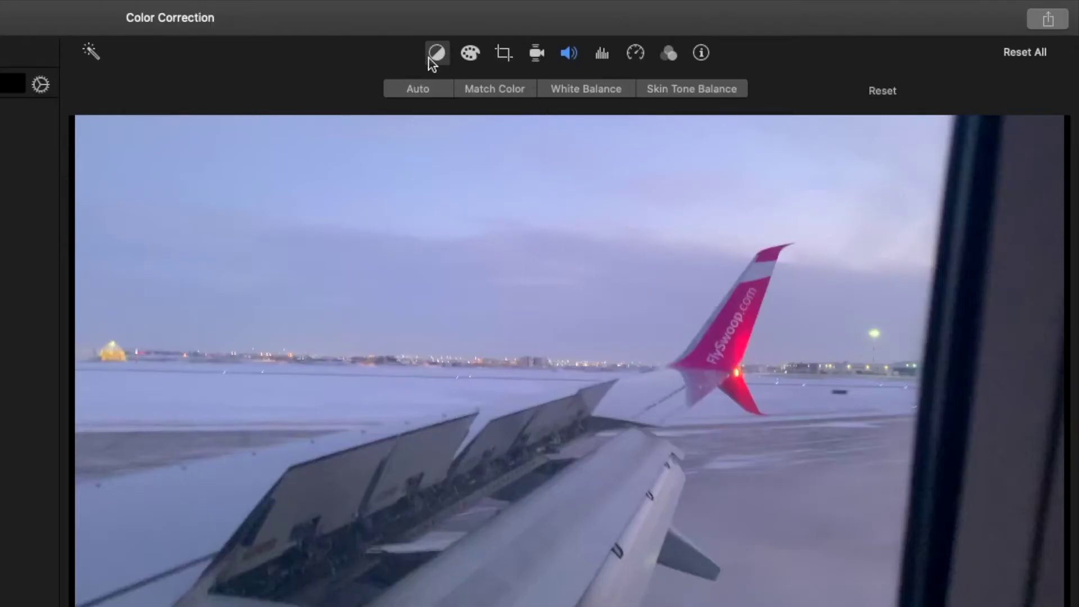
Open color correction for the airplane clip, lift its shadows slightly and show the frame at 00:15
{"action": "left_click", "coordinate": [473, 57]}
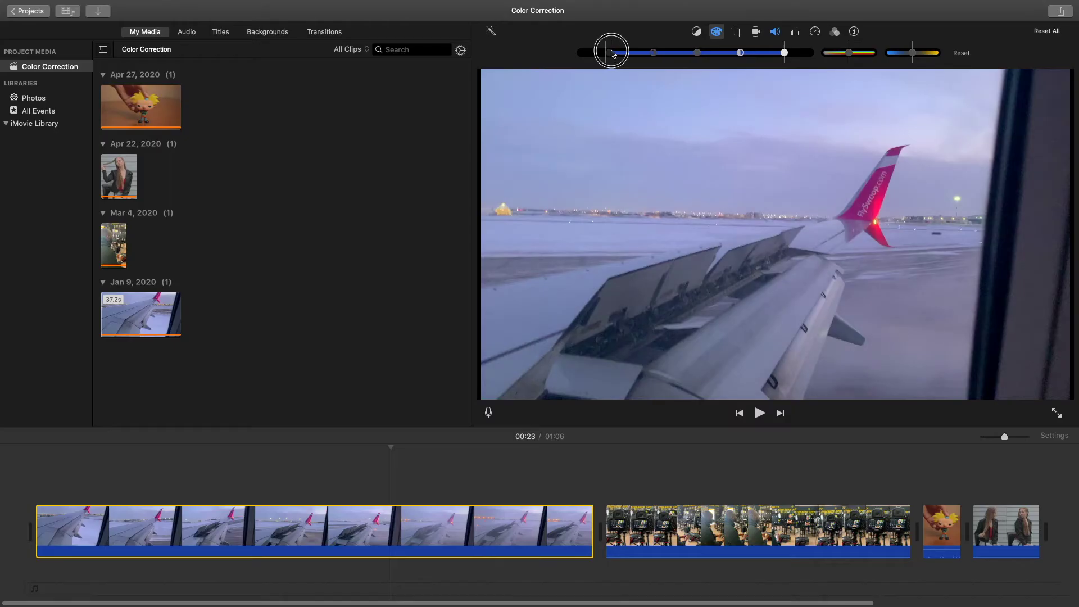
{"action": "mouse_move", "coordinate": [608, 54]}
{"action": "left_mouse_down"}
{"action": "mouse_move", "coordinate": [583, 52]}
{"action": "mouse_move", "coordinate": [614, 53]}
{"action": "left_mouse_up"}
{"action": "left_click", "coordinate": [262, 488]}
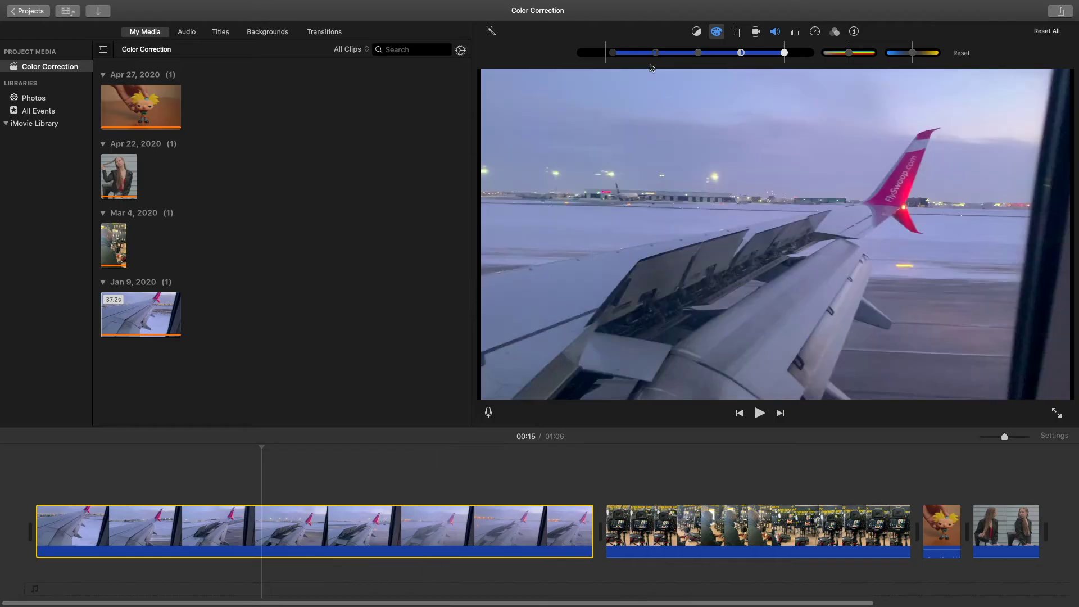
Try stronger contrast levels on the airplane clip and settle on a slight increase
{"action": "left_click", "coordinate": [656, 54]}
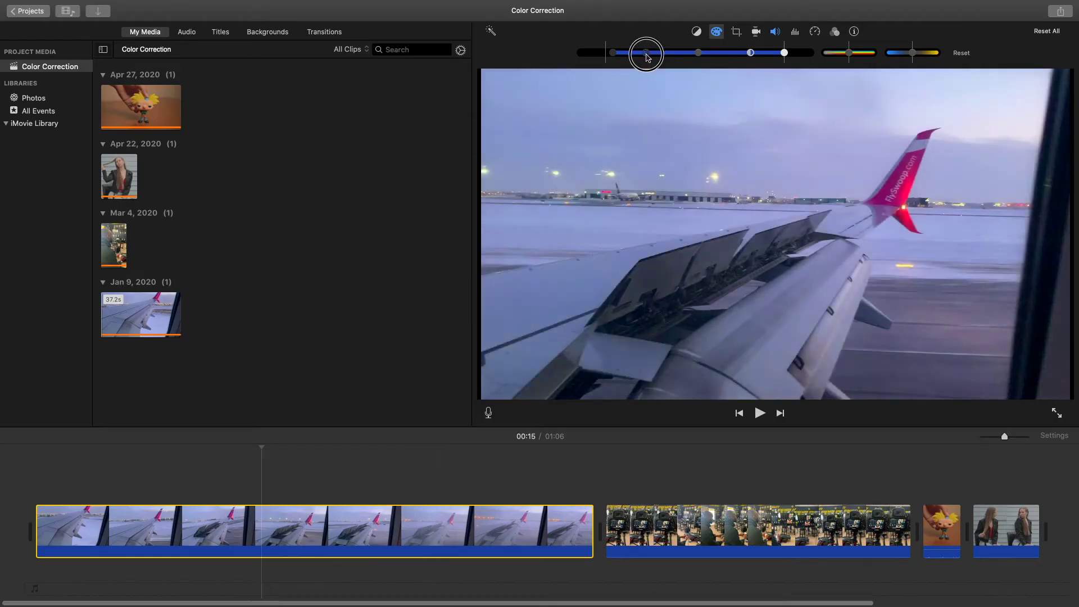
{"action": "left_click_drag", "start_coordinate": [650, 54], "coordinate": [657, 55]}
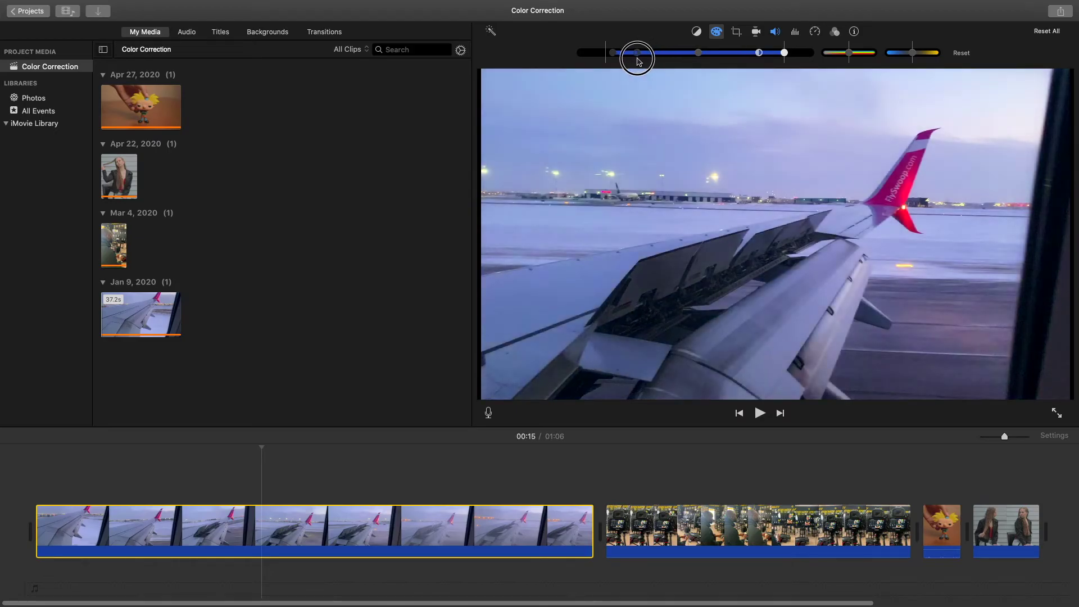
{"action": "left_click_drag", "start_coordinate": [639, 61], "coordinate": [650, 60]}
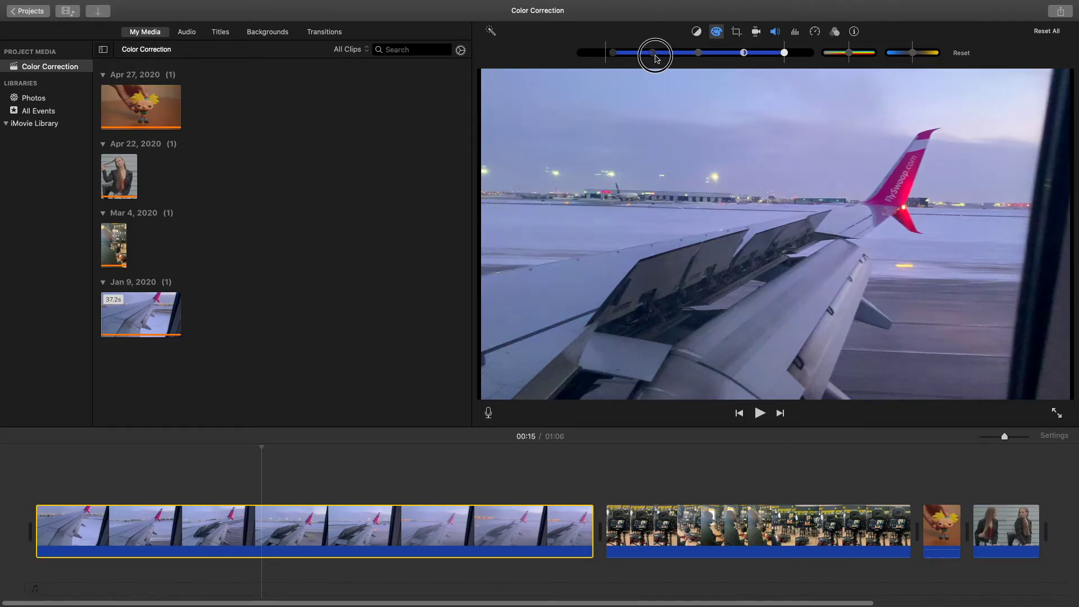
Raise the airplane clip's brightness slightly and lower its highlights a little
{"action": "left_click_drag", "start_coordinate": [656, 58], "coordinate": [705, 56]}
{"action": "mouse_move", "coordinate": [784, 54]}
{"action": "left_mouse_down"}
{"action": "mouse_move", "coordinate": [809, 57]}
{"action": "mouse_move", "coordinate": [781, 63]}
{"action": "left_mouse_up"}
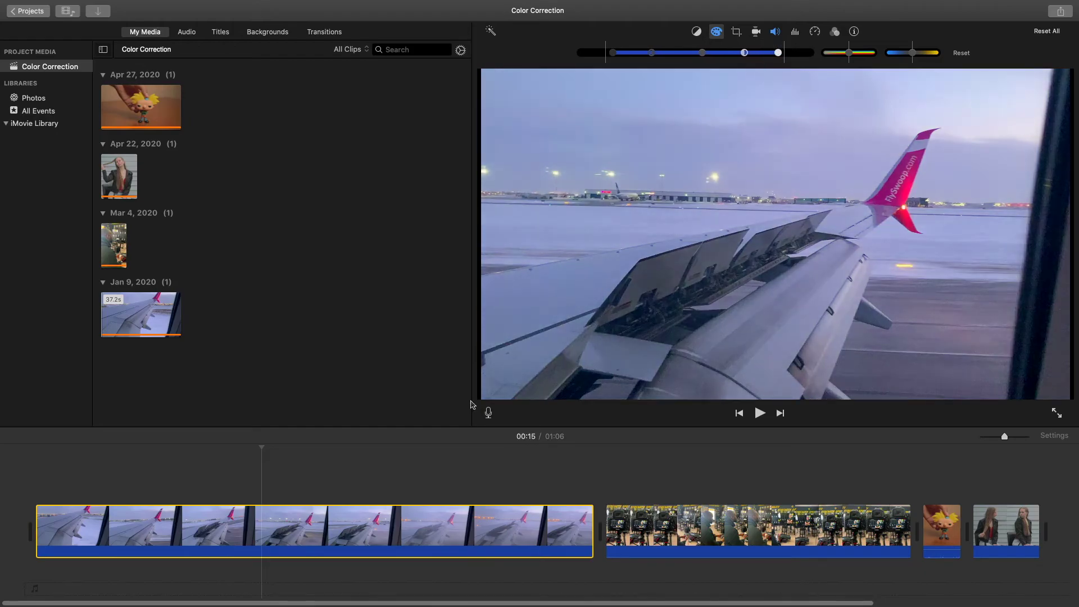
Adjust the airplane clip's color saturation while viewing the frame at 00:32
{"action": "left_click_drag", "start_coordinate": [336, 474], "coordinate": [516, 490]}
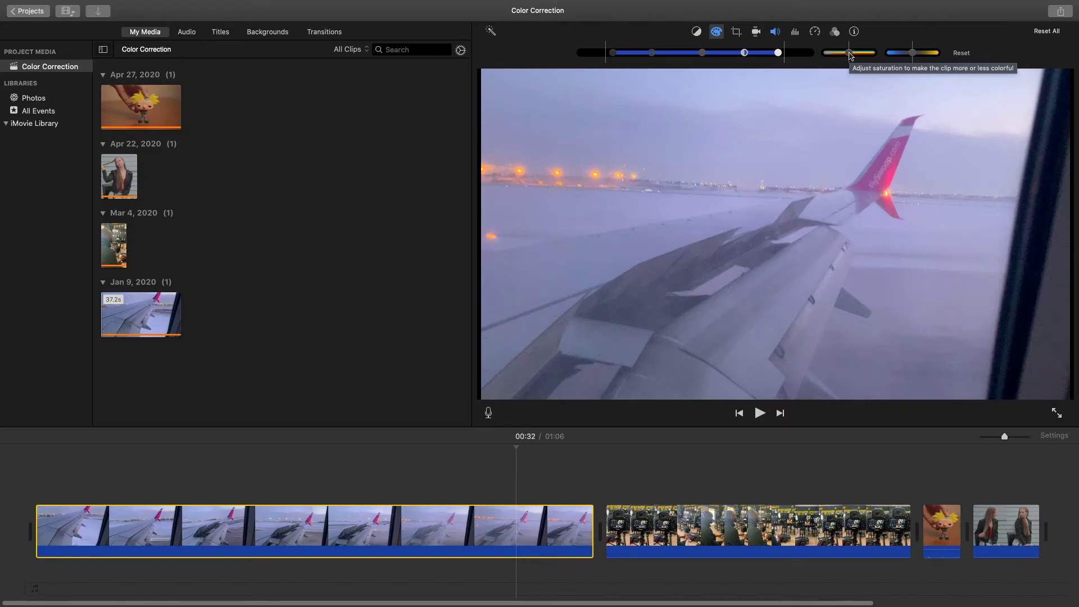
{"action": "mouse_move", "coordinate": [849, 55]}
{"action": "left_mouse_down"}
{"action": "mouse_move", "coordinate": [878, 56]}
{"action": "mouse_move", "coordinate": [848, 57]}
{"action": "left_mouse_up"}
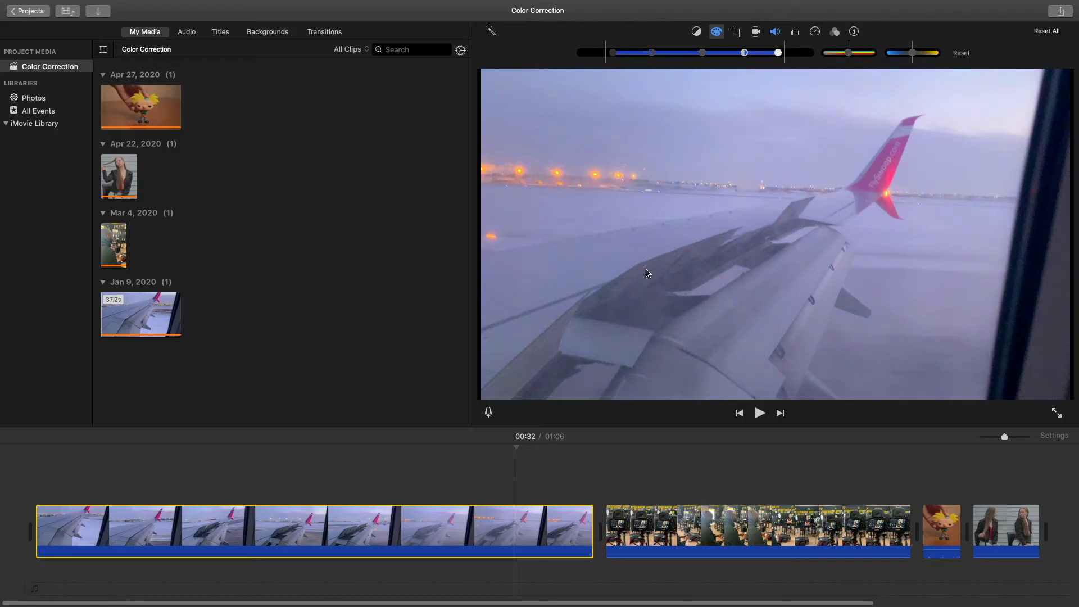
Reduce the airplane clip's saturation slightly, cool its color temperature a little, and review other frames
{"action": "left_click_drag", "start_coordinate": [516, 449], "coordinate": [250, 484]}
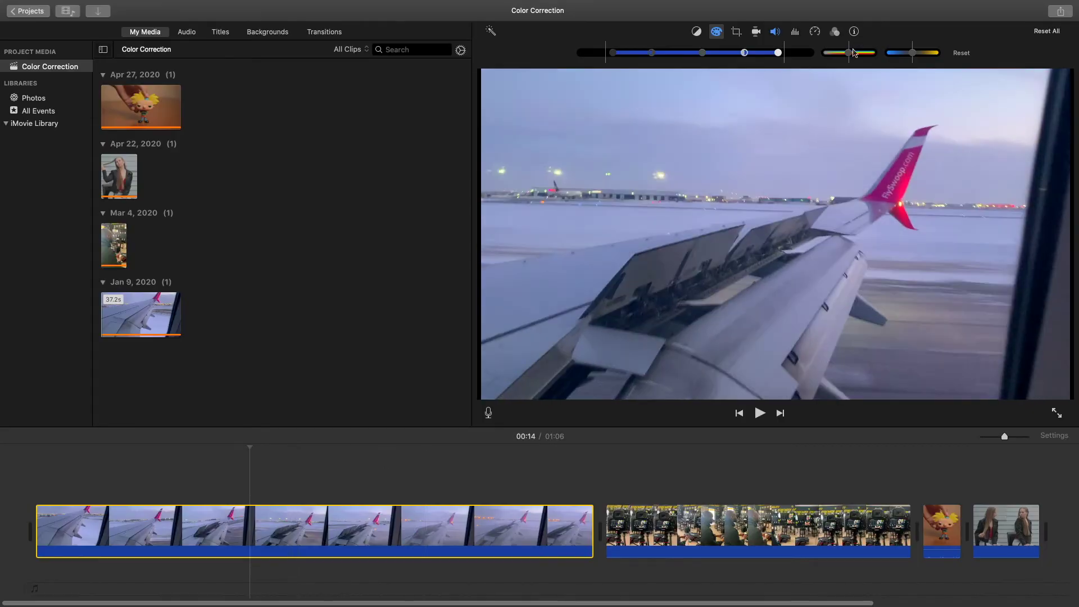
{"action": "left_click_drag", "start_coordinate": [853, 53], "coordinate": [848, 53]}
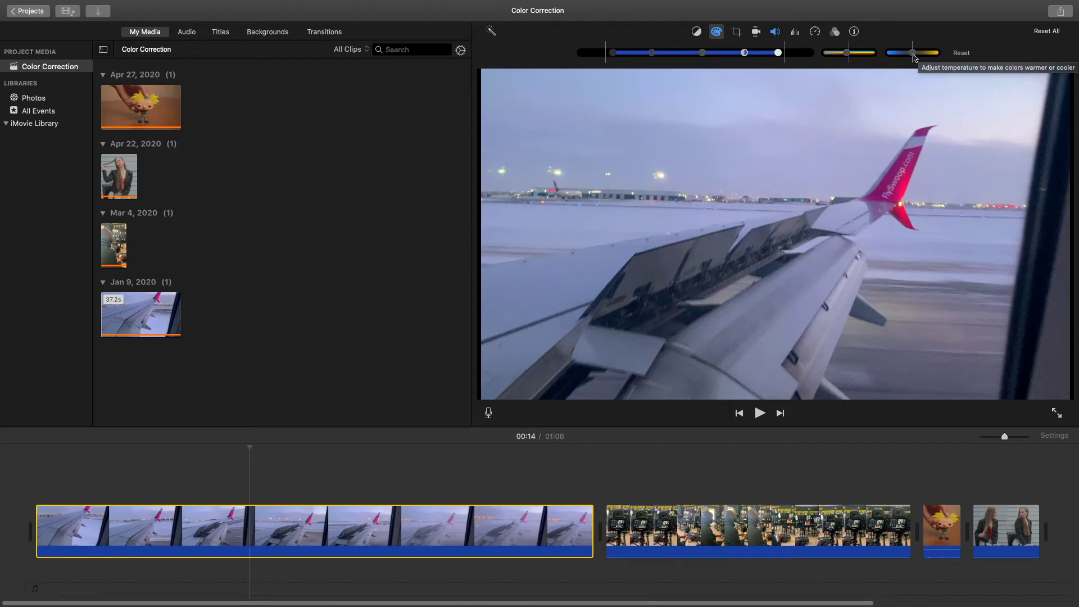
{"action": "mouse_move", "coordinate": [914, 57]}
{"action": "left_mouse_down"}
{"action": "mouse_move", "coordinate": [951, 58]}
{"action": "mouse_move", "coordinate": [906, 62]}
{"action": "mouse_move", "coordinate": [879, 83]}
{"action": "mouse_move", "coordinate": [911, 72]}
{"action": "left_mouse_up"}
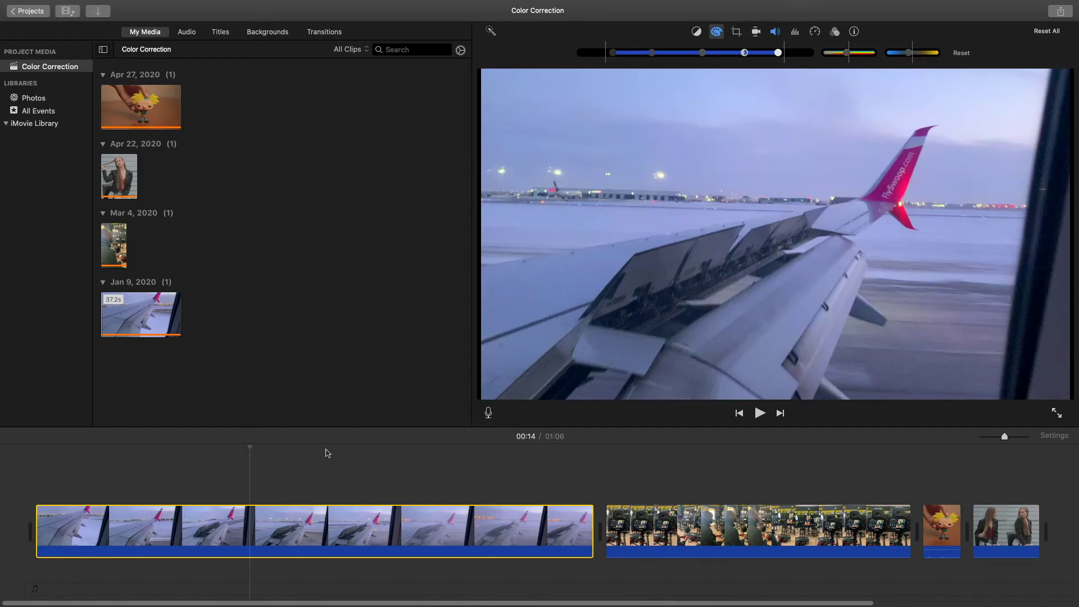
{"action": "left_click", "coordinate": [294, 462]}
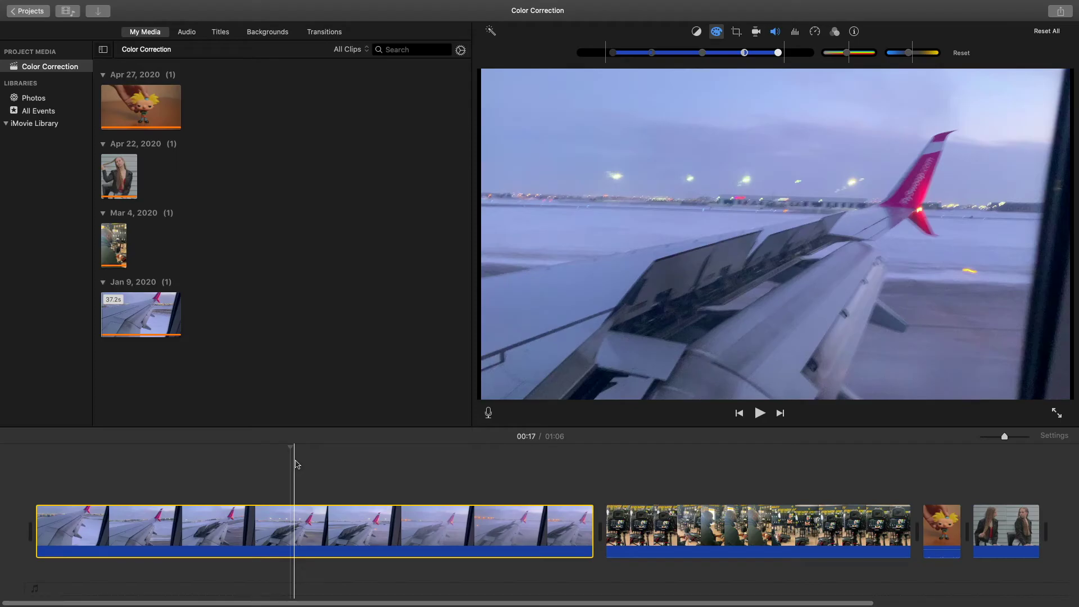
{"action": "left_click", "coordinate": [85, 485]}
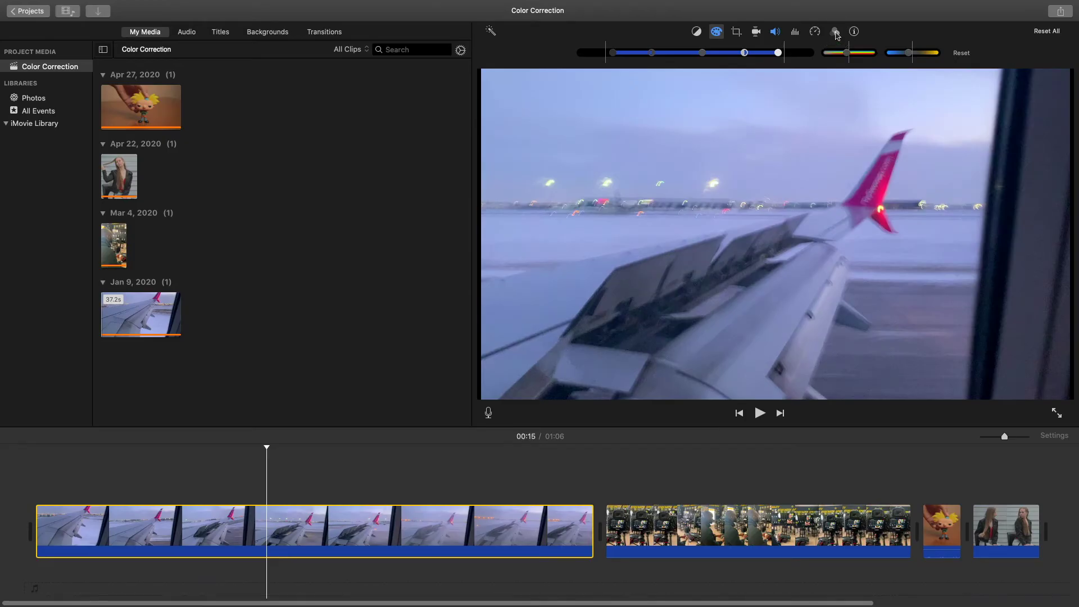
Try the Blue clip filter on the airplane clip, view it at 00:25, and reset the filter
{"action": "left_click", "coordinate": [836, 33]}
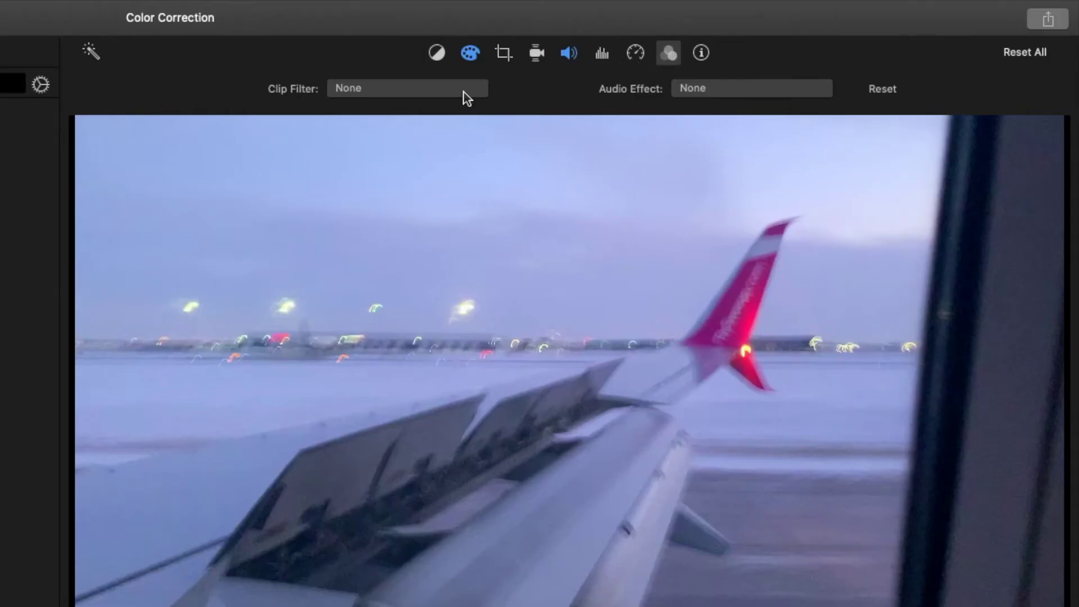
{"action": "left_click", "coordinate": [471, 53]}
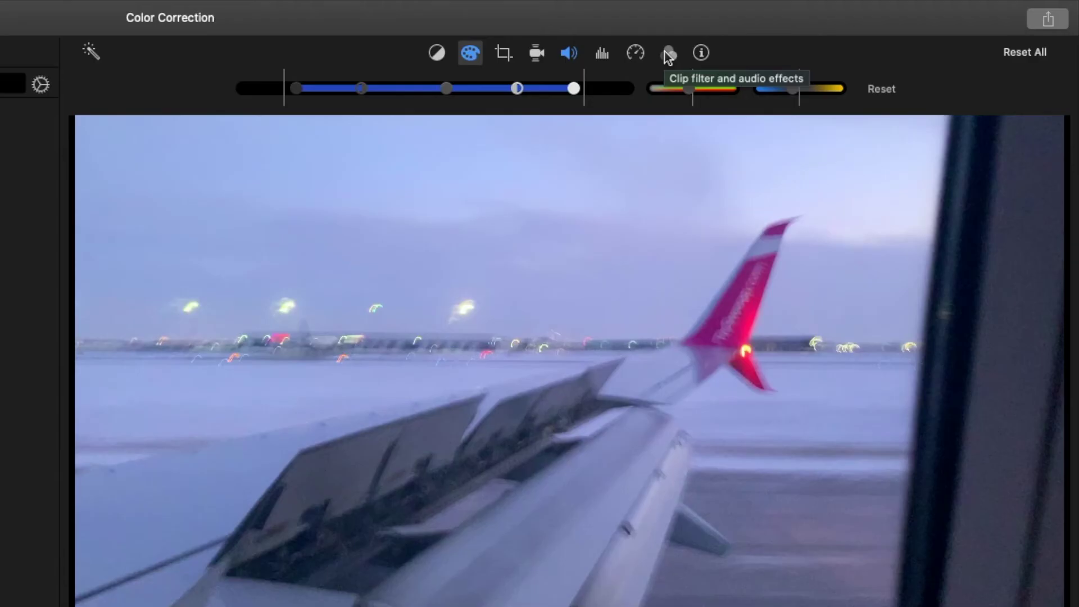
{"action": "left_click", "coordinate": [668, 55]}
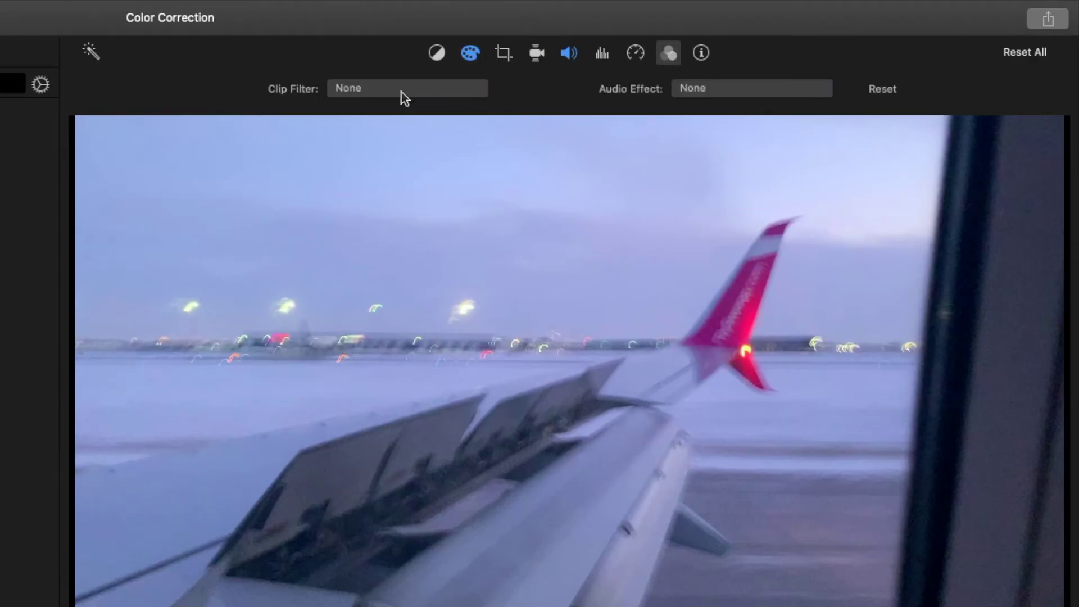
{"action": "left_click", "coordinate": [371, 90]}
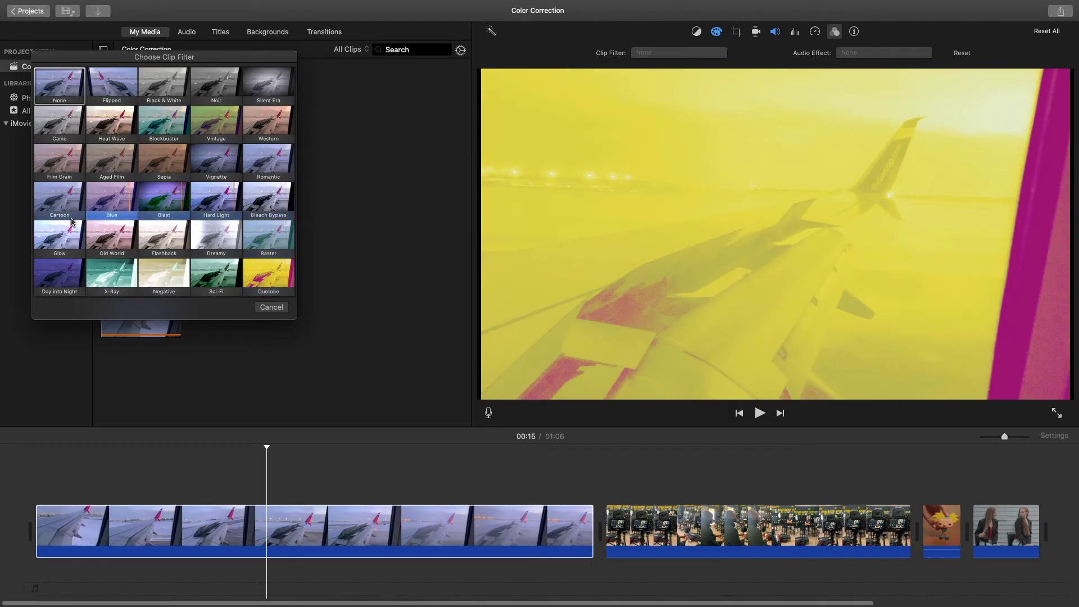
{"action": "left_click", "coordinate": [104, 198]}
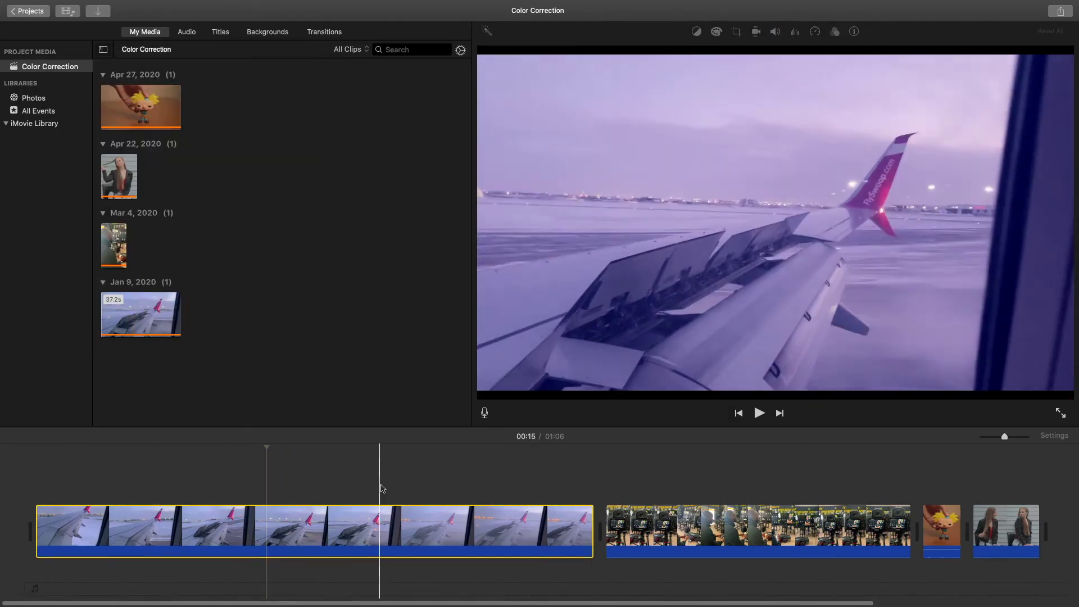
{"action": "left_click", "coordinate": [421, 489]}
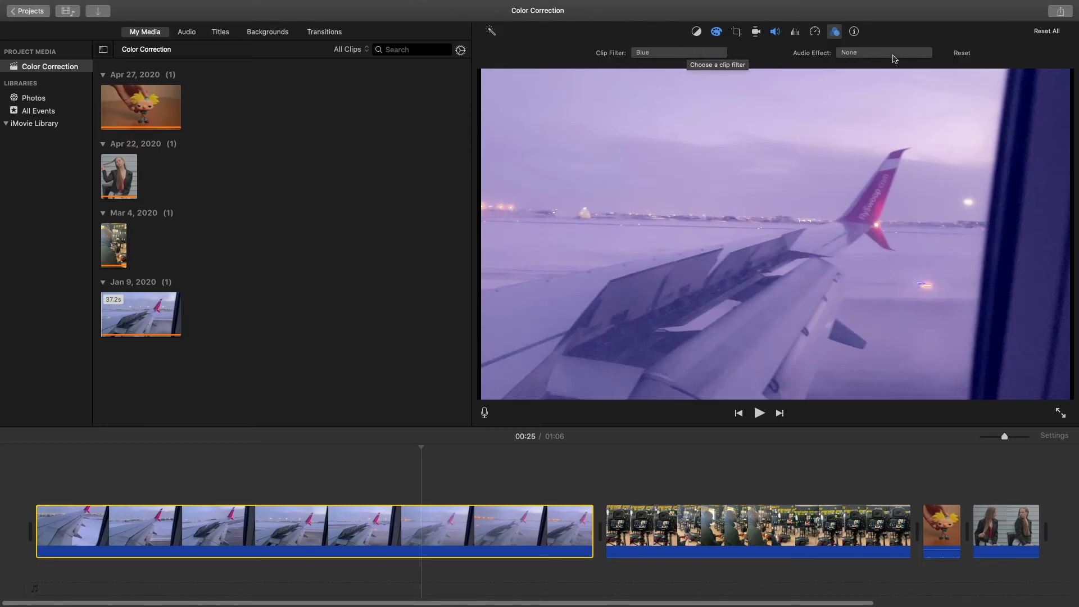
{"action": "left_click", "coordinate": [961, 53]}
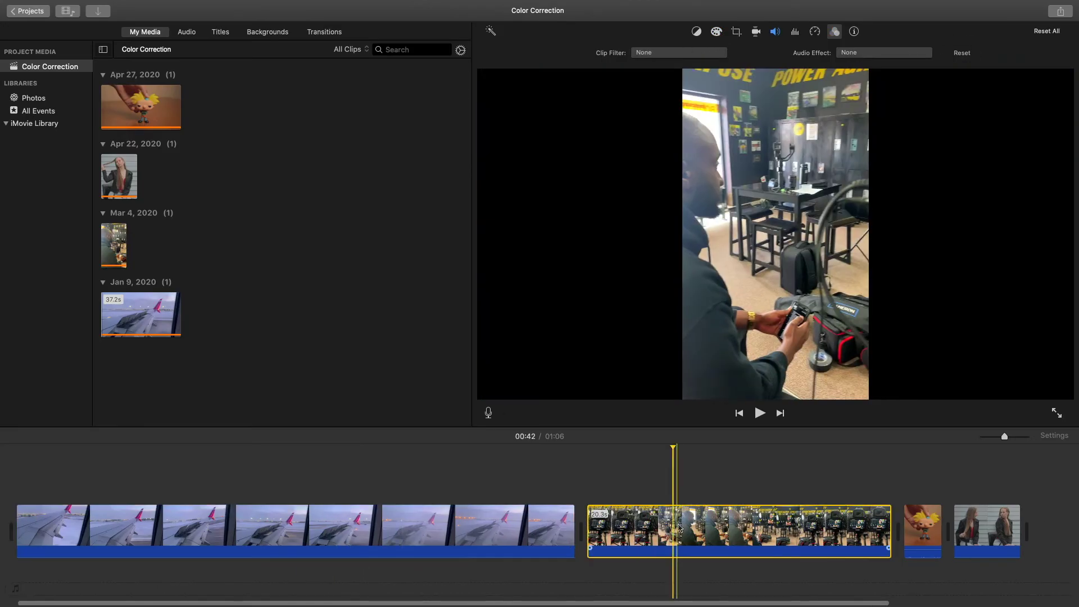
Try automatic color balance on the gym clip and compare frames across the clip
{"action": "left_click", "coordinate": [697, 34]}
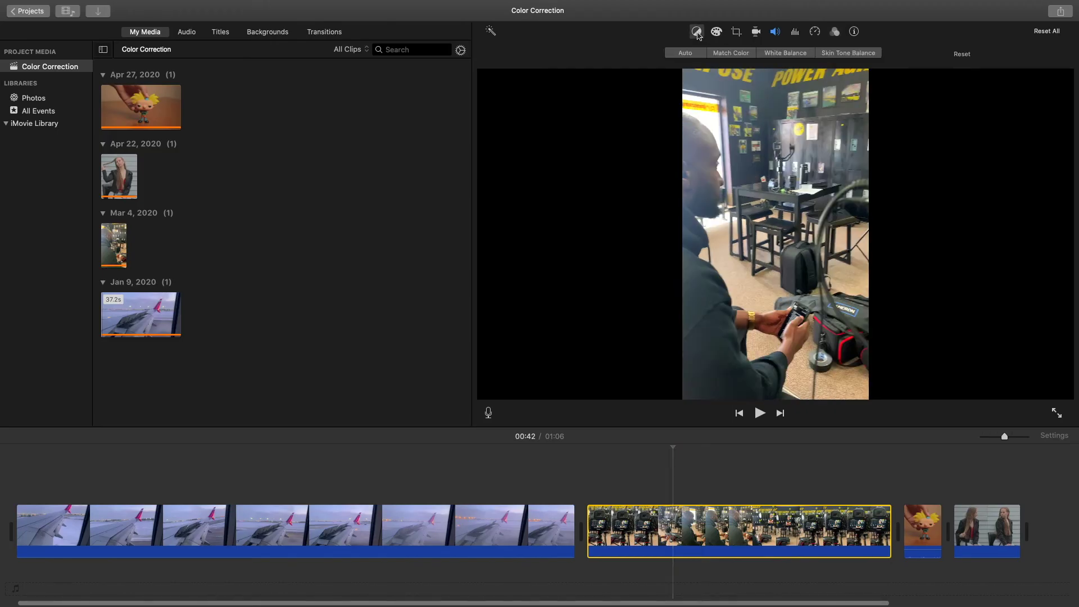
{"action": "left_click", "coordinate": [689, 52]}
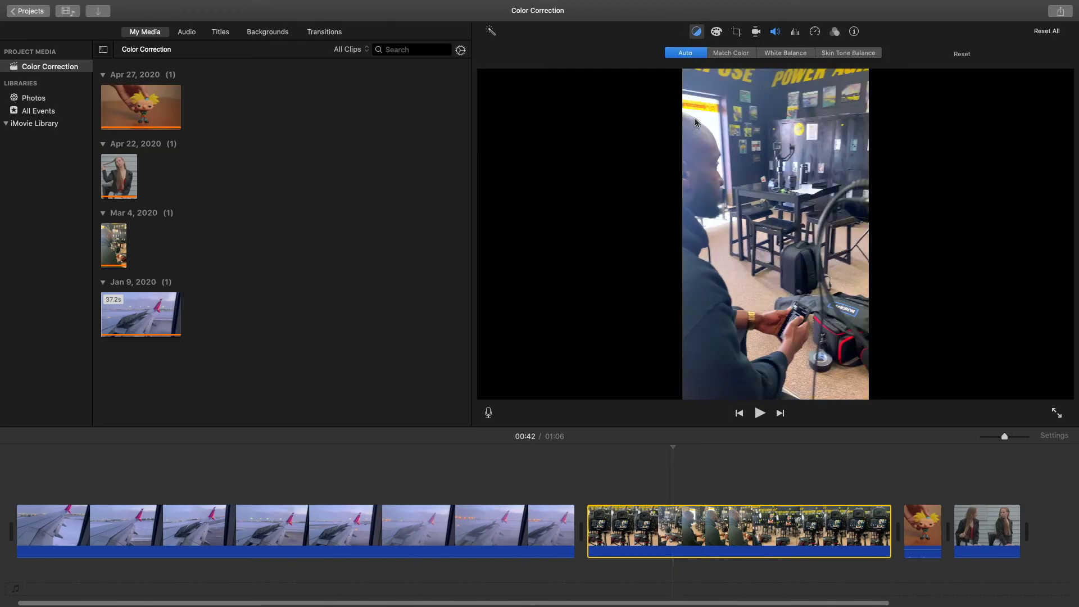
{"action": "left_click_drag", "start_coordinate": [678, 448], "coordinate": [776, 462]}
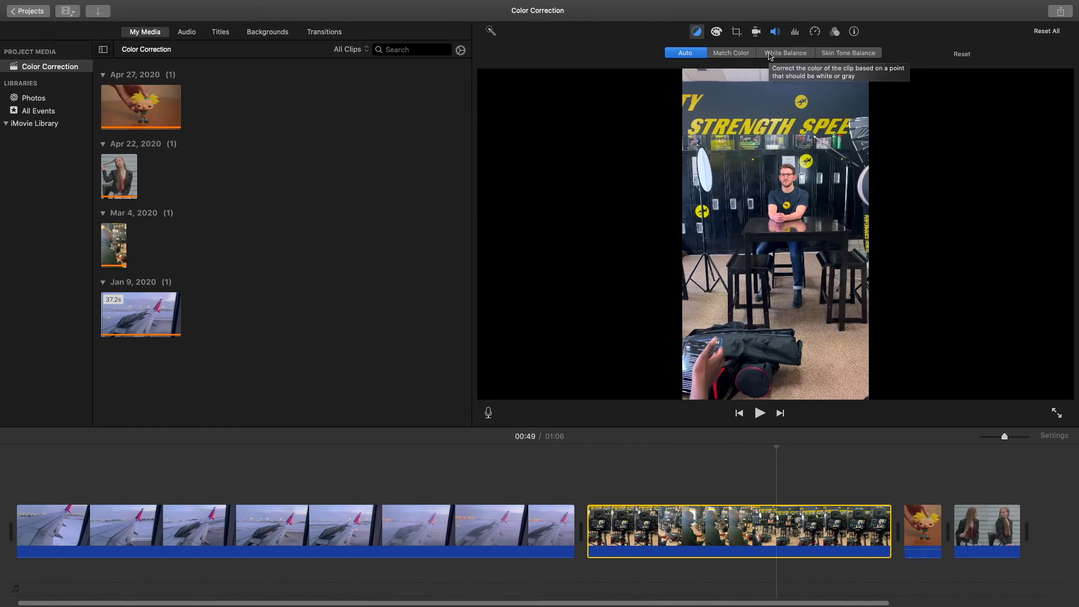
{"action": "left_click_drag", "start_coordinate": [651, 464], "coordinate": [763, 469]}
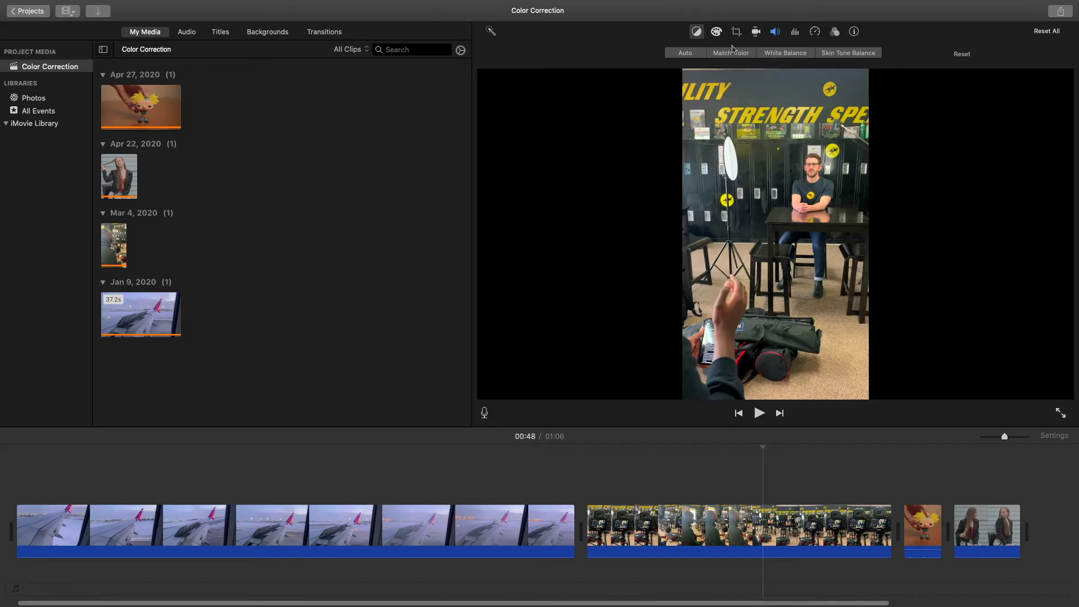
Try white balance on the gym clip, sampled from the white light reflector at 00:48, and reset it
{"action": "left_click", "coordinate": [773, 54]}
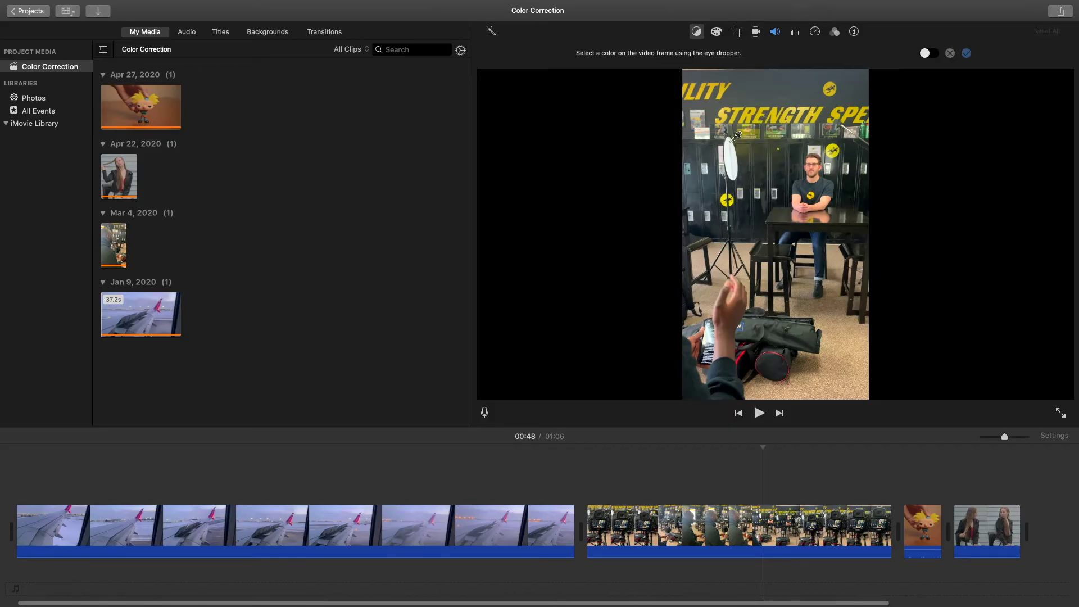
{"action": "left_click", "coordinate": [731, 151]}
{"action": "left_click", "coordinate": [966, 53]}
{"action": "left_click_drag", "start_coordinate": [694, 453], "coordinate": [831, 462]}
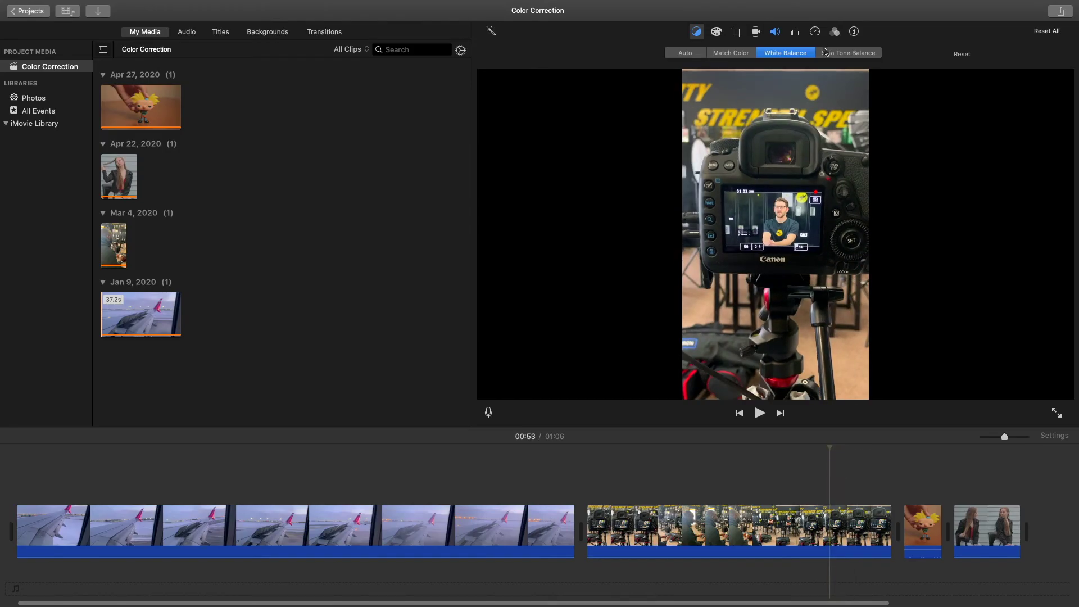
{"action": "left_click", "coordinate": [962, 54]}
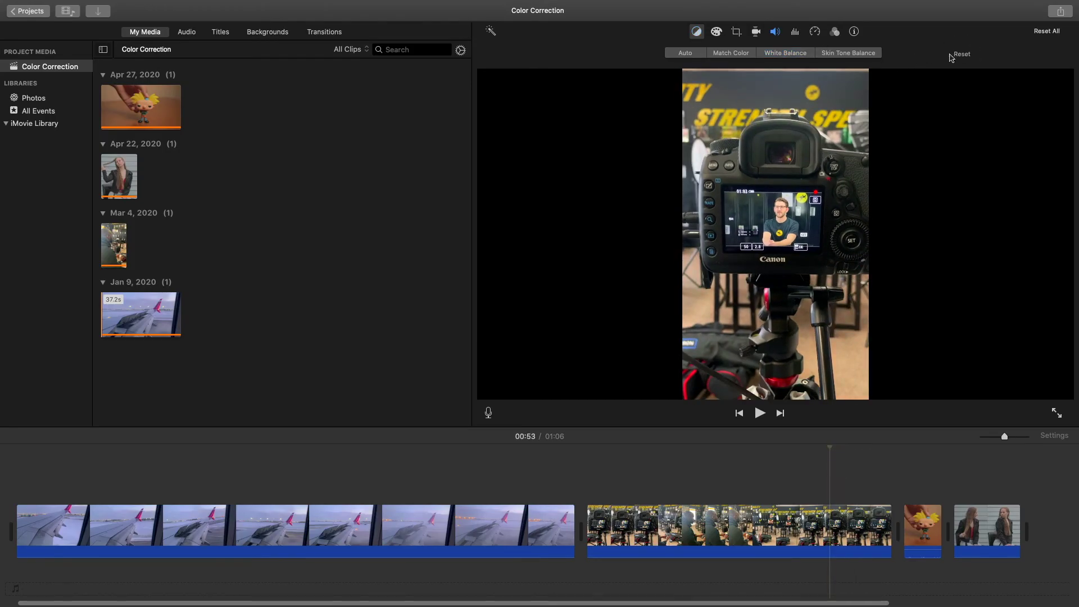
Try skin tone balance on the gym clip, sampled from the seated man's face at 00:50
{"action": "left_click_drag", "start_coordinate": [833, 454], "coordinate": [785, 453]}
{"action": "left_click", "coordinate": [837, 53]}
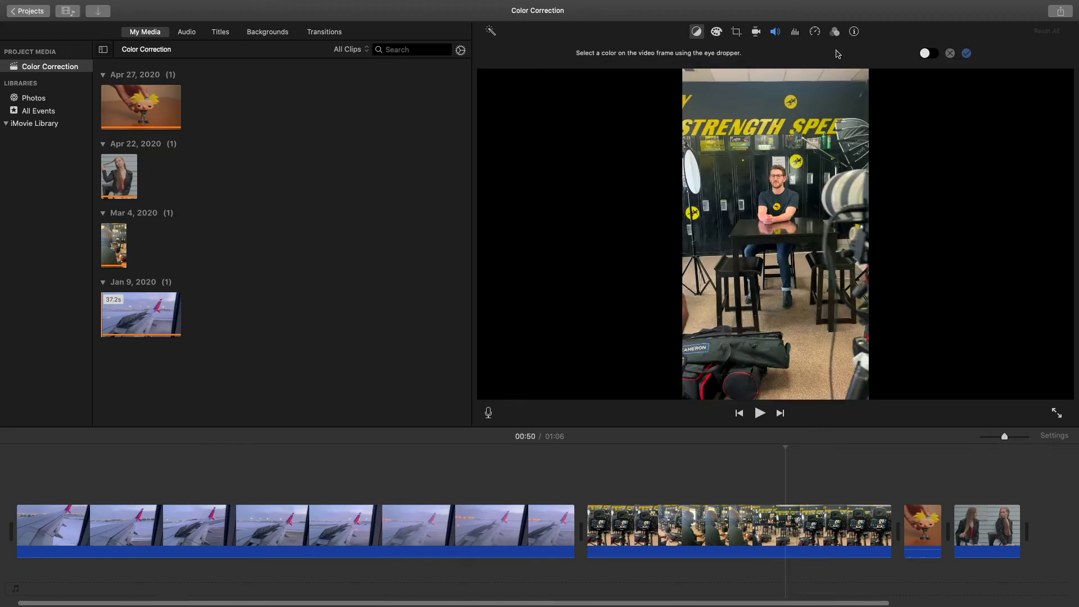
{"action": "left_click", "coordinate": [779, 171]}
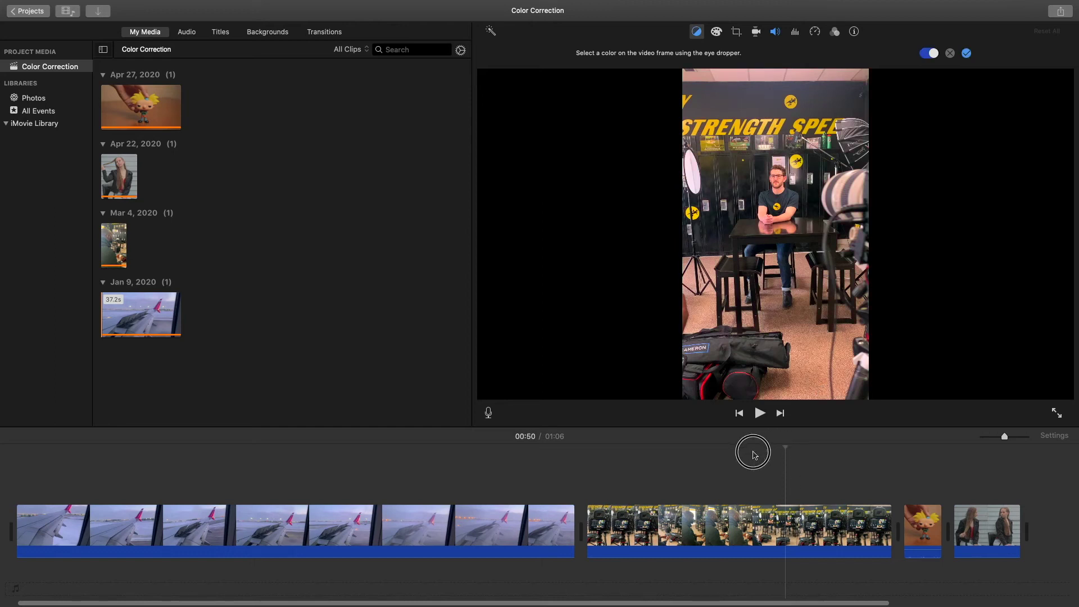
{"action": "left_click", "coordinate": [967, 54]}
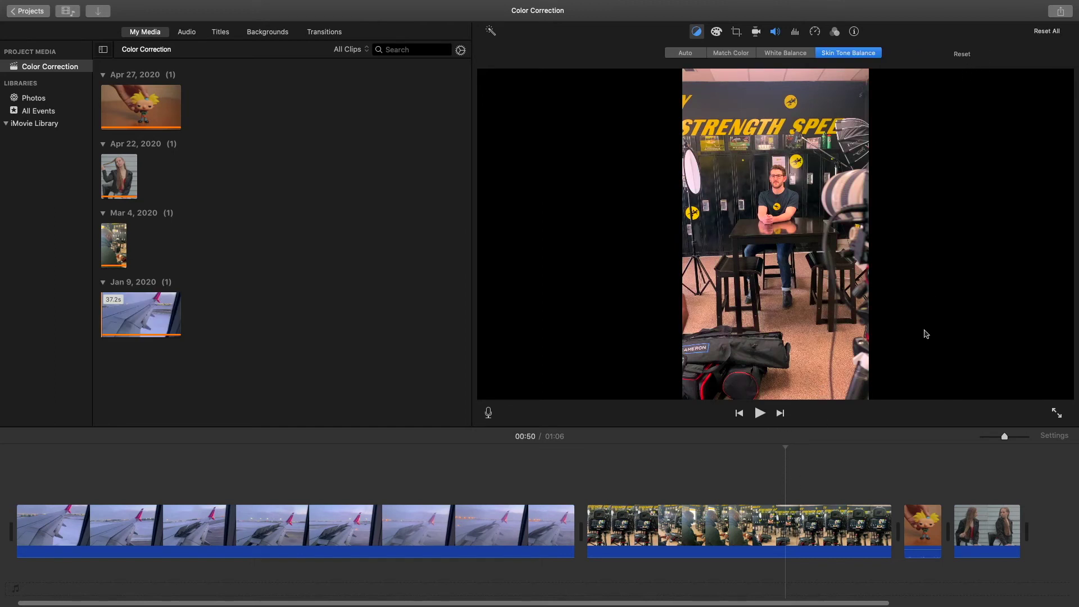
Color-balance the gym clip from the white light reflector in the frame at 00:50
{"action": "left_click_drag", "start_coordinate": [785, 448], "coordinate": [749, 465]}
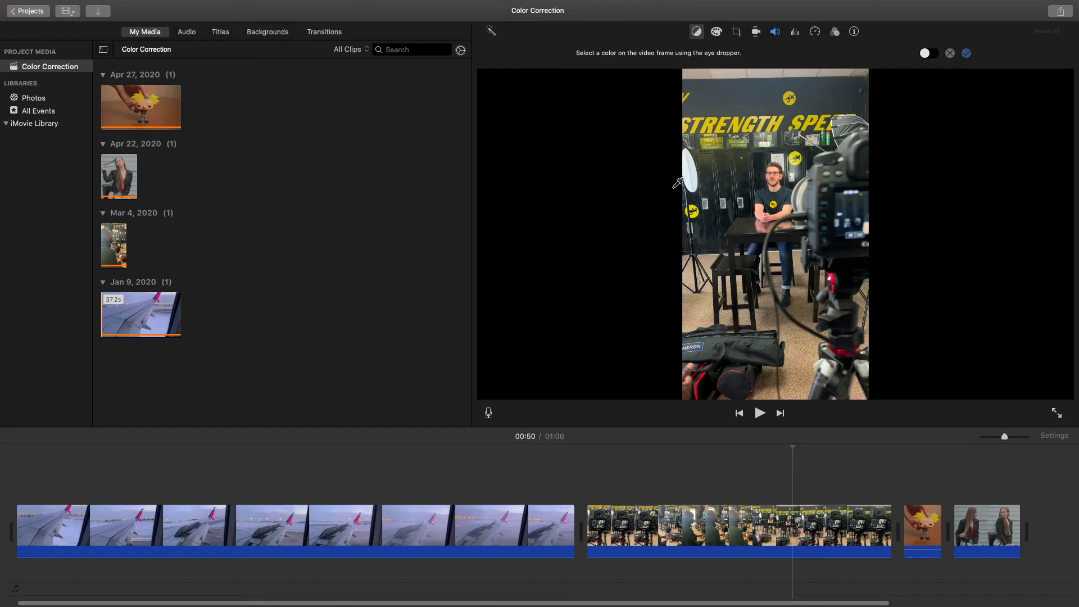
{"action": "left_click", "coordinate": [697, 172]}
Adjust the gym clip's shadows, raise contrast slightly, lower brightness and highlights a little, and play it to check
{"action": "left_click", "coordinate": [716, 32]}
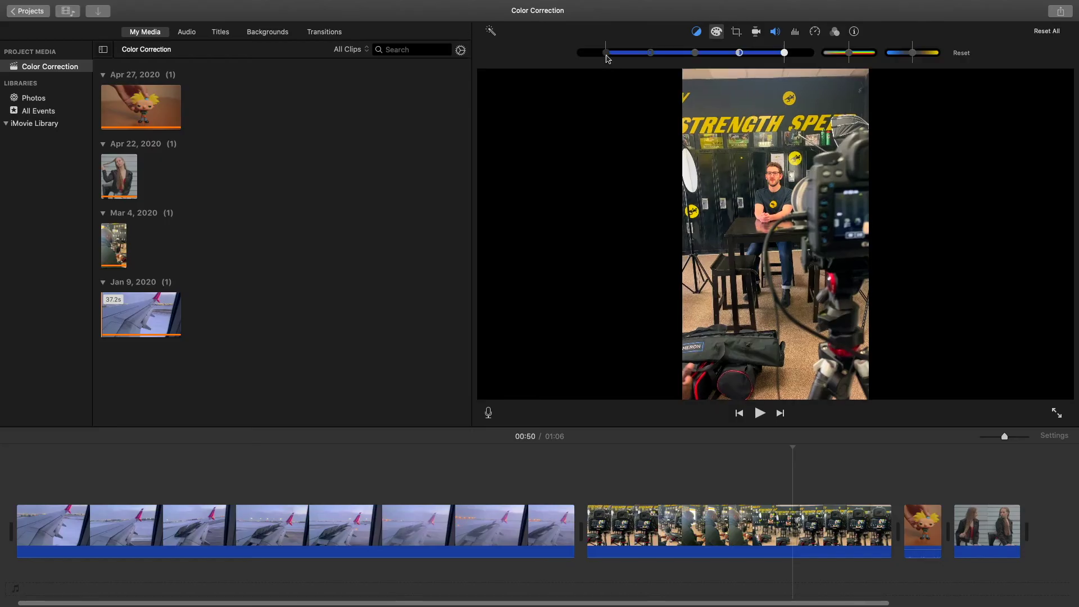
{"action": "left_click_drag", "start_coordinate": [607, 58], "coordinate": [645, 59]}
{"action": "left_click_drag", "start_coordinate": [643, 61], "coordinate": [696, 56]}
{"action": "left_click_drag", "start_coordinate": [785, 56], "coordinate": [781, 56]}
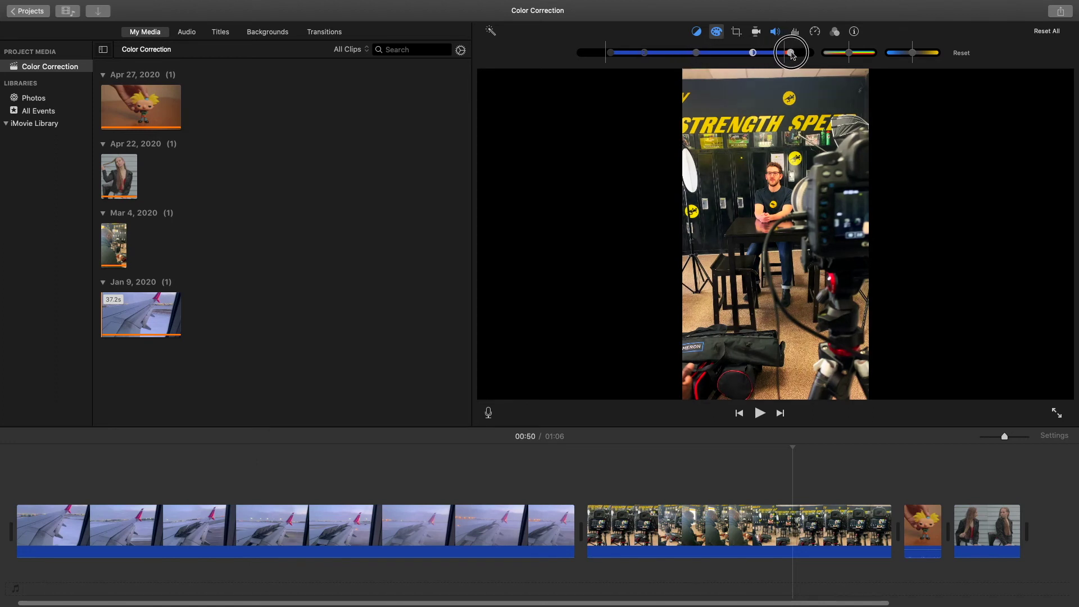
{"action": "key", "text": "space"}
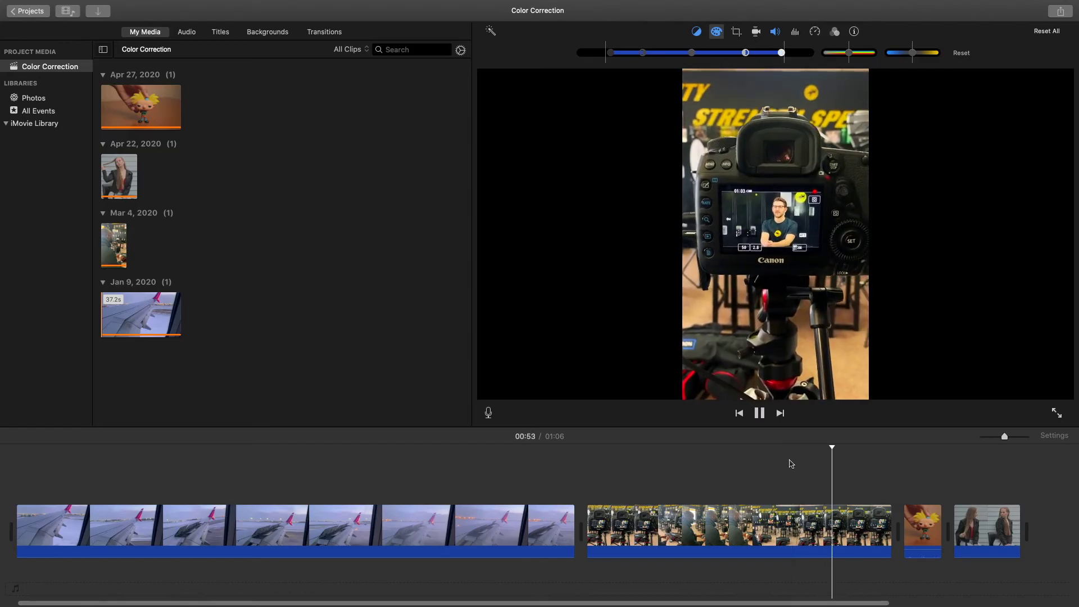
{"action": "key", "text": "space"}
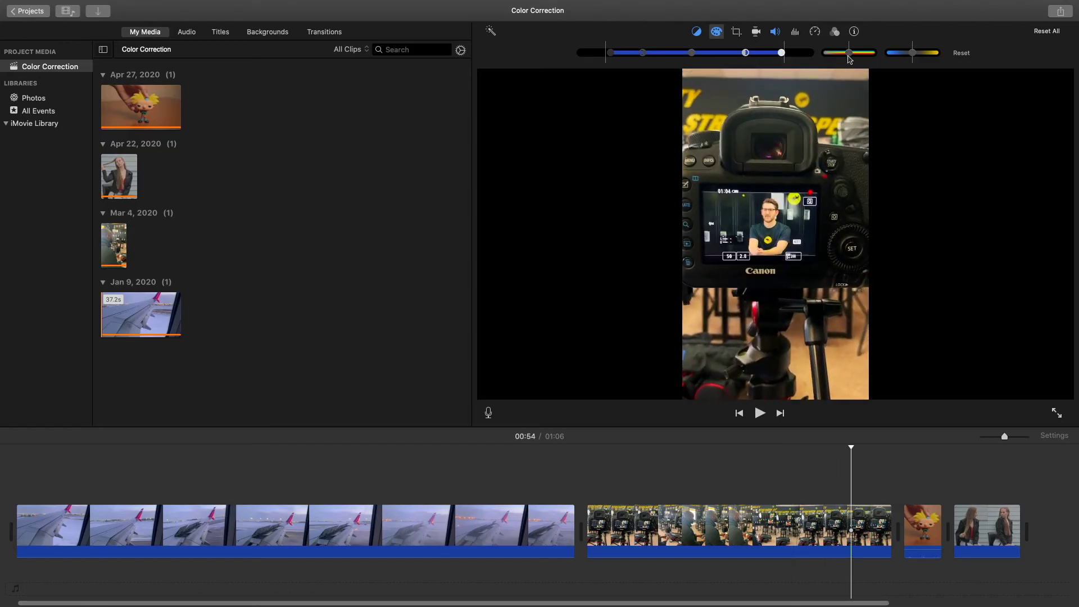
Fine-tune the gym clip's color saturation and temperature and play the result
{"action": "left_click_drag", "start_coordinate": [851, 56], "coordinate": [848, 56]}
{"action": "left_click_drag", "start_coordinate": [916, 52], "coordinate": [910, 59]}
{"action": "key", "text": "space"}
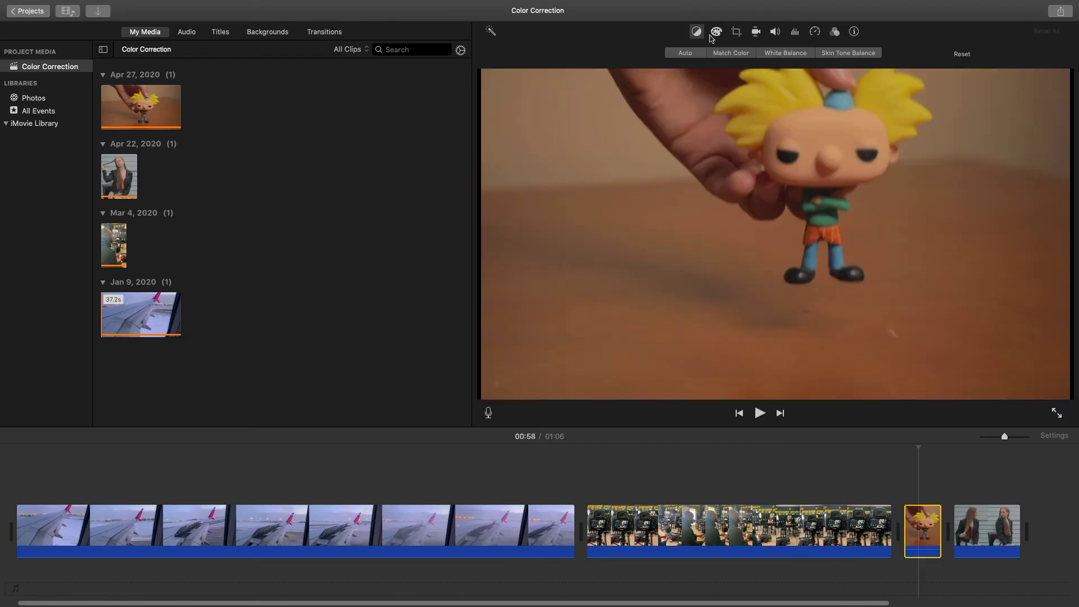
Try automatic balance and an eyedropper balance sampled from the toy's forehead on the toy figure clip, and remove both
{"action": "left_click", "coordinate": [686, 53]}
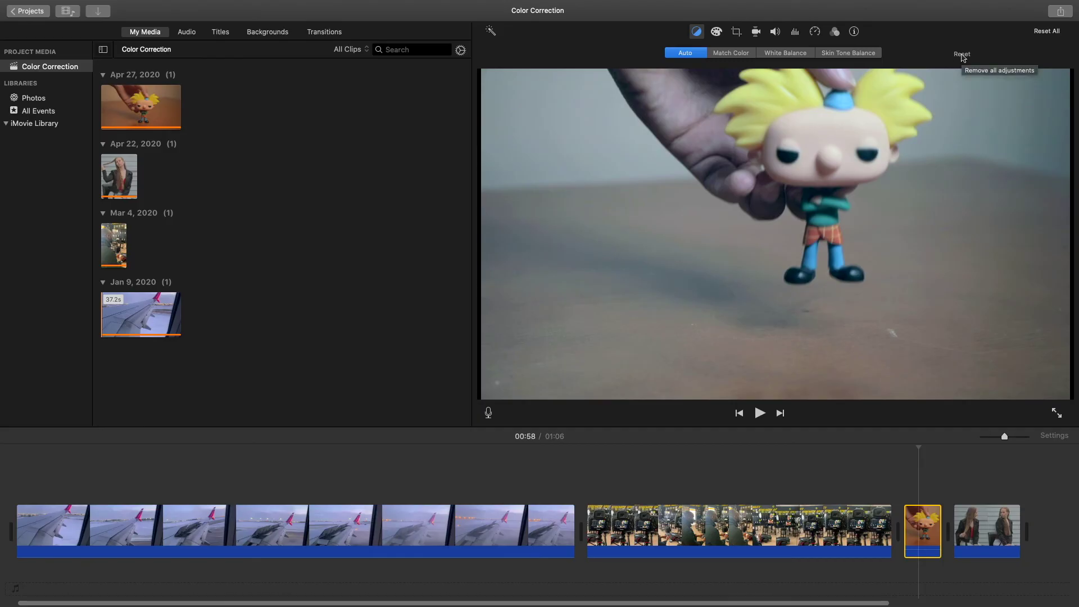
{"action": "left_click", "coordinate": [962, 55]}
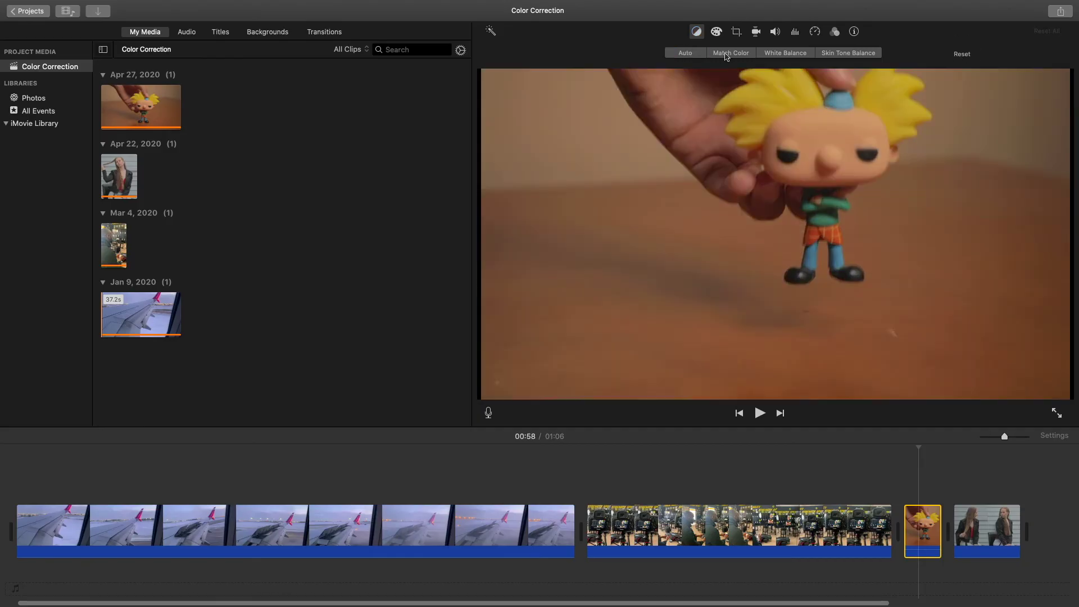
{"action": "left_click", "coordinate": [779, 55]}
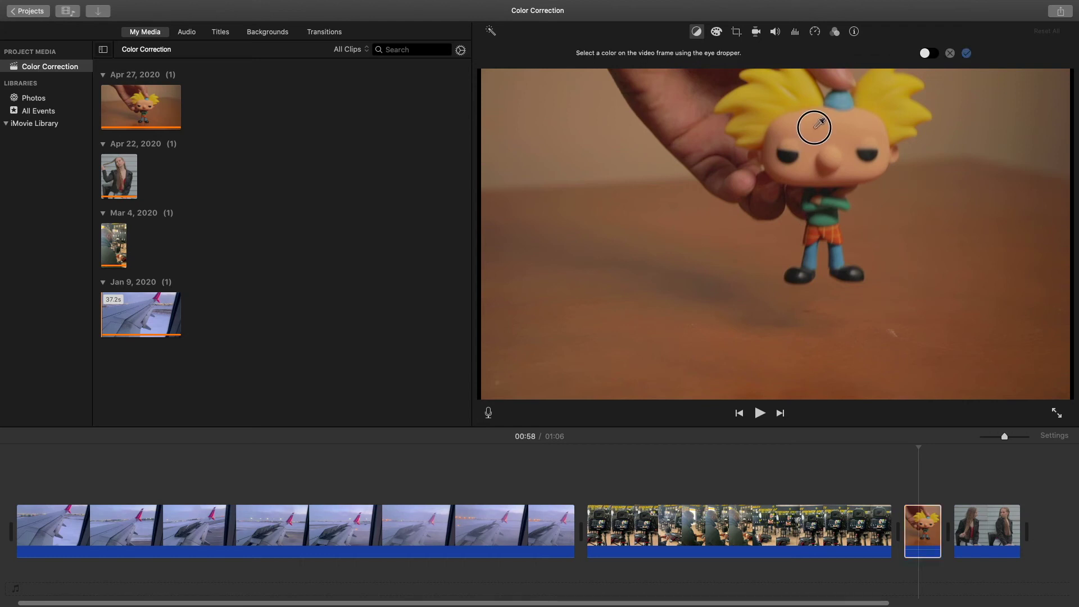
{"action": "left_click", "coordinate": [818, 123]}
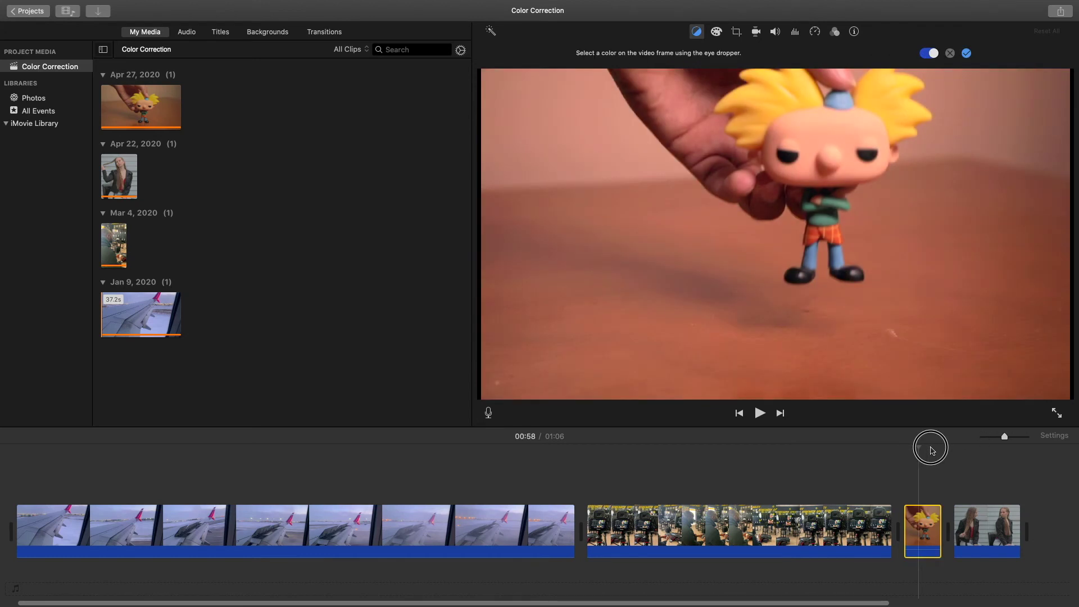
{"action": "left_click", "coordinate": [967, 52]}
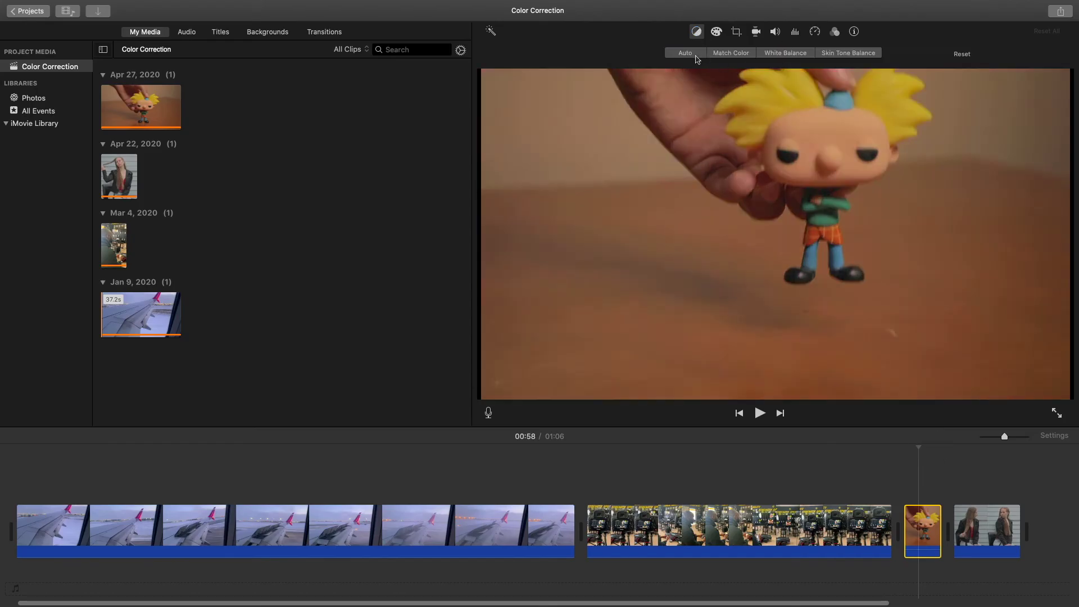
Manually correct the toy clip with slightly higher contrast, brightness and highlights and slightly lower saturation, adjusting shadows and temperature too
{"action": "left_click", "coordinate": [715, 33]}
{"action": "left_click_drag", "start_coordinate": [606, 52], "coordinate": [695, 52]}
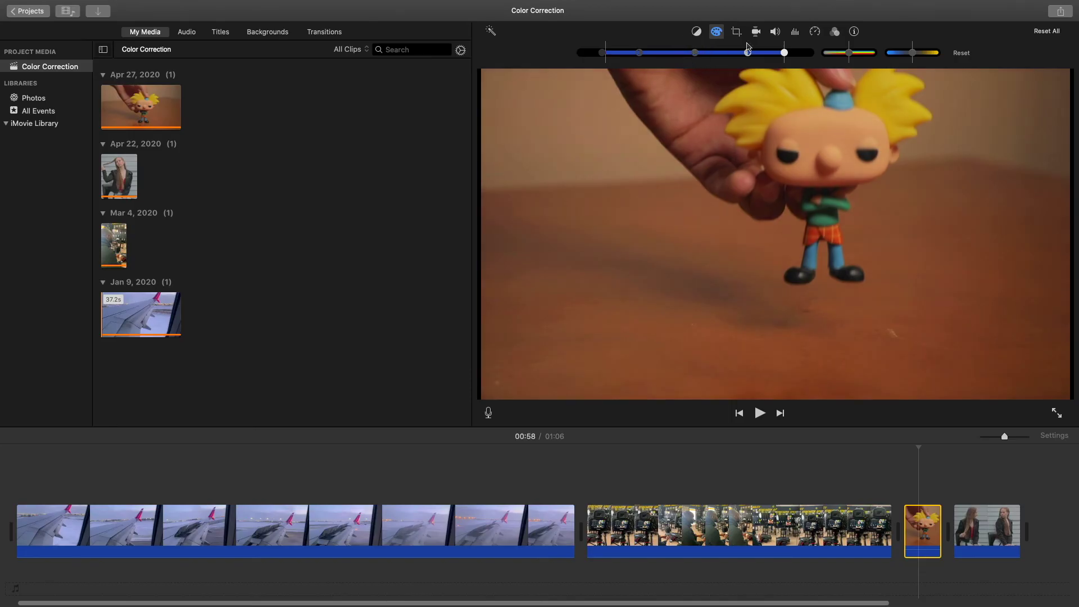
{"action": "left_click_drag", "start_coordinate": [782, 56], "coordinate": [847, 53]}
{"action": "left_click_drag", "start_coordinate": [912, 54], "coordinate": [915, 58]}
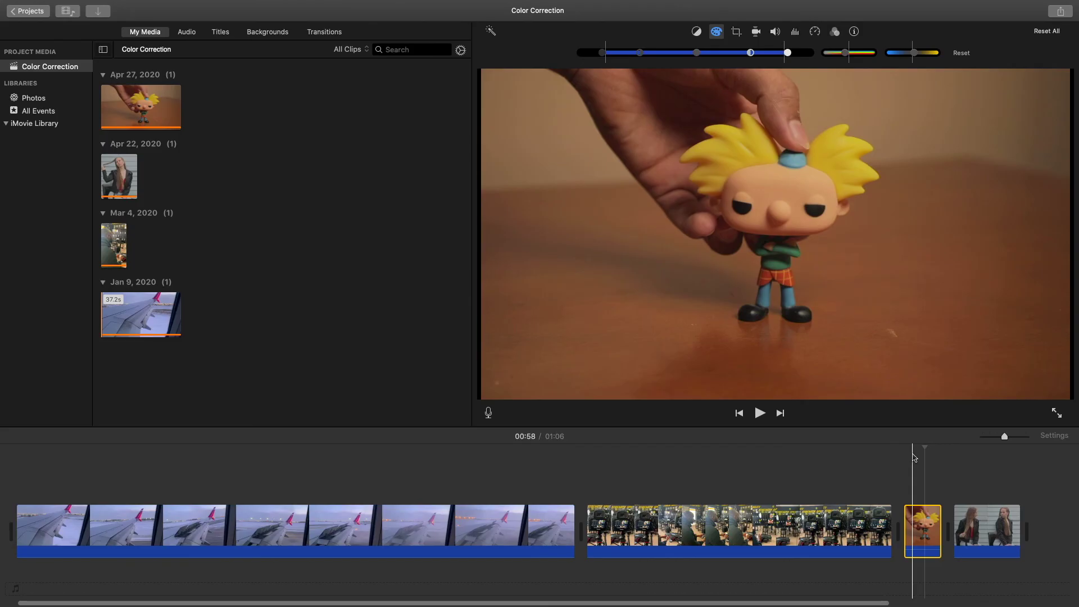
Play the corrected toy clip, and apply automatic color balance to the clip of the woman in the leather jacket
{"action": "key", "text": "space"}
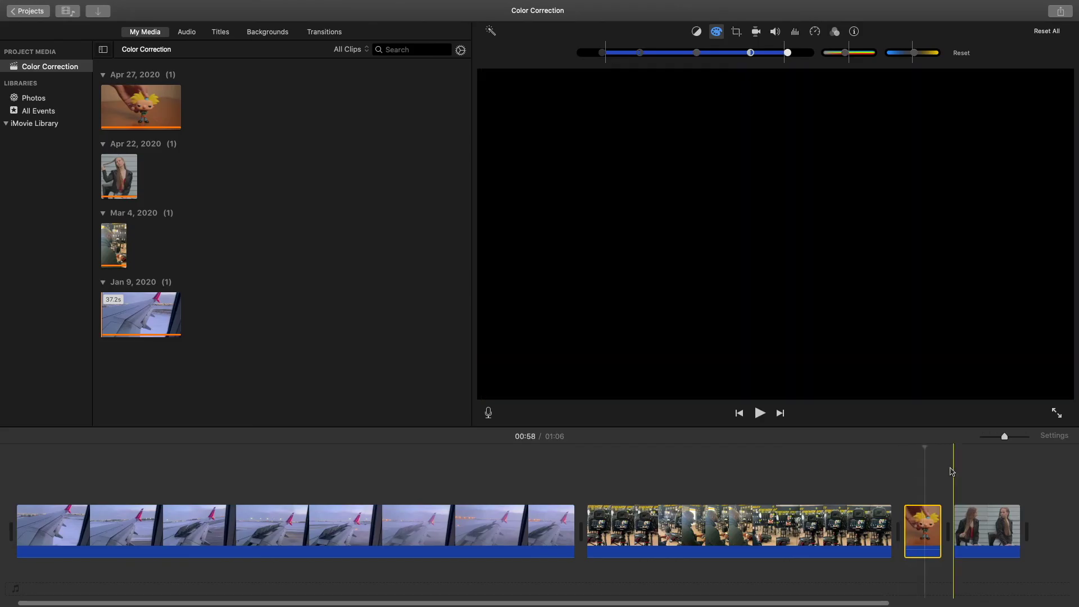
{"action": "left_click", "coordinate": [976, 509]}
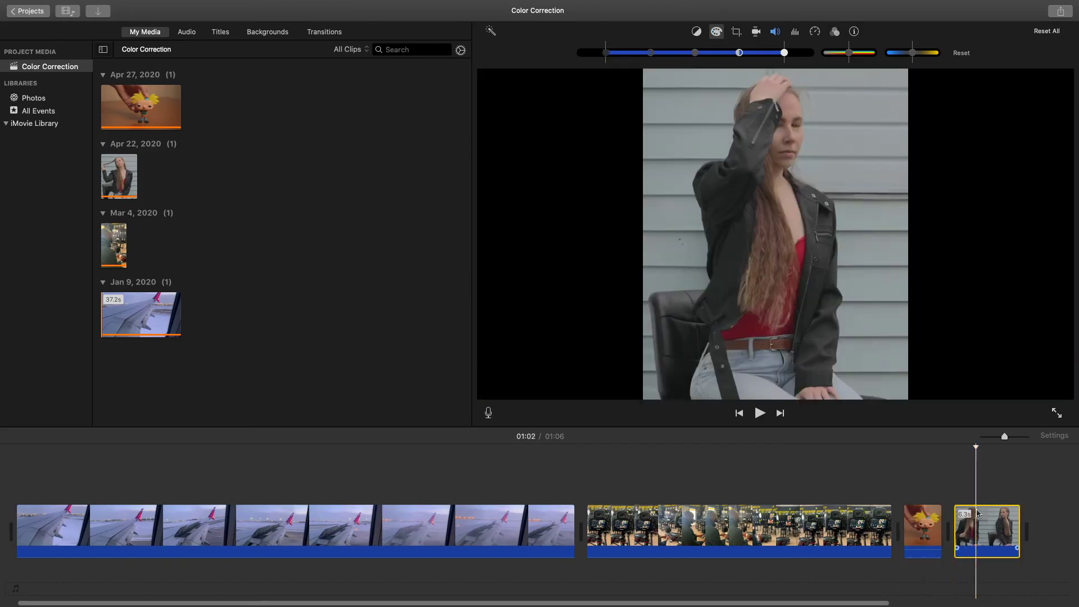
{"action": "left_click", "coordinate": [696, 31]}
{"action": "left_click", "coordinate": [685, 53]}
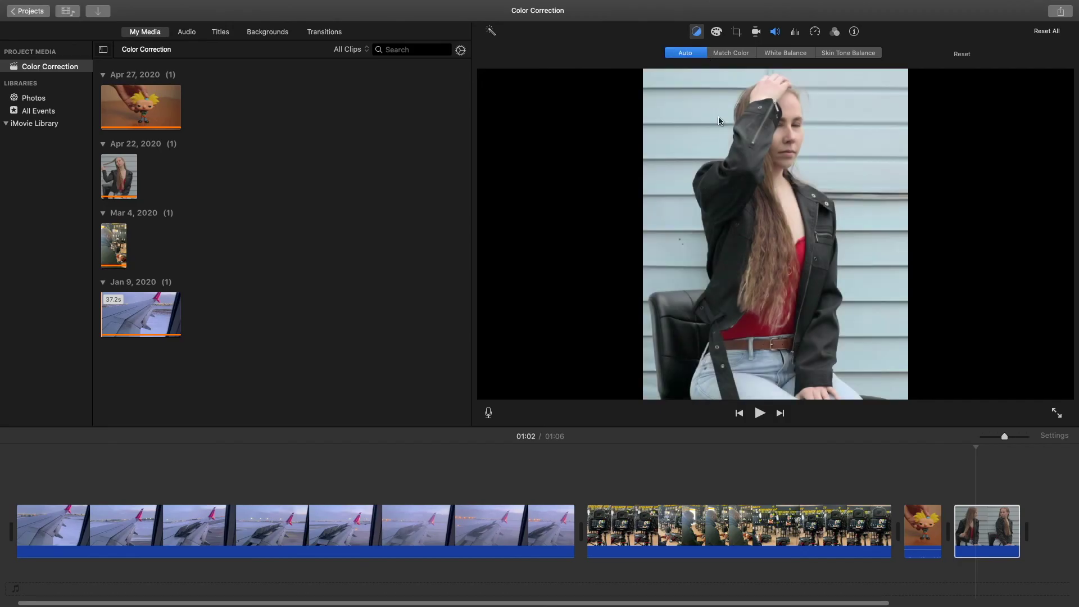
{"action": "left_click", "coordinate": [977, 448]}
{"action": "left_click_drag", "start_coordinate": [976, 449], "coordinate": [998, 453]}
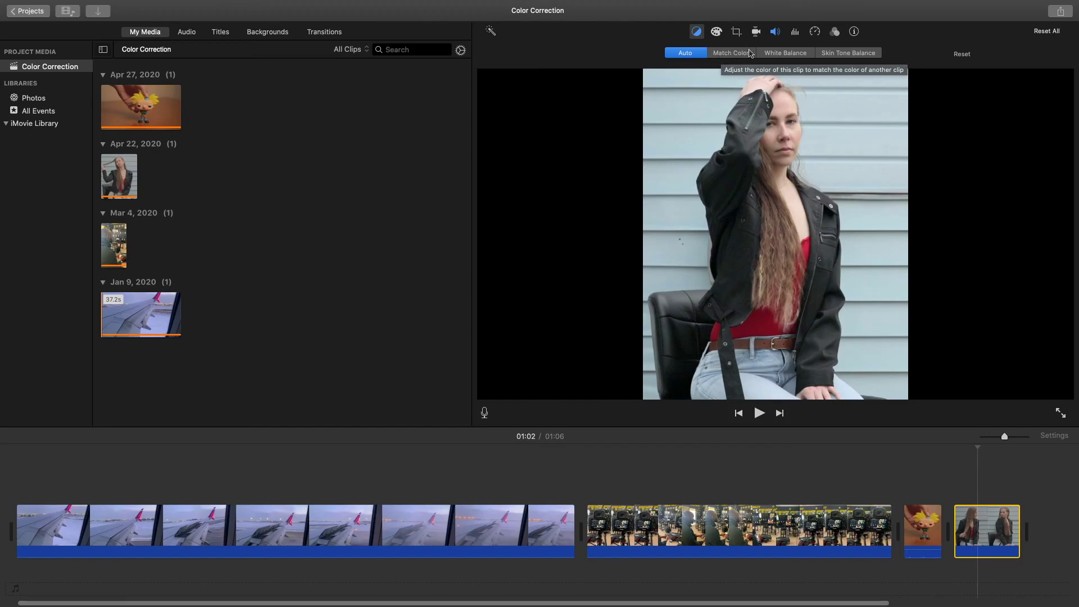
Try eyedropper color balancing, including a skin tone balance sampled from the woman's skin, cancel it and reapply automatic balance
{"action": "left_click", "coordinate": [750, 54]}
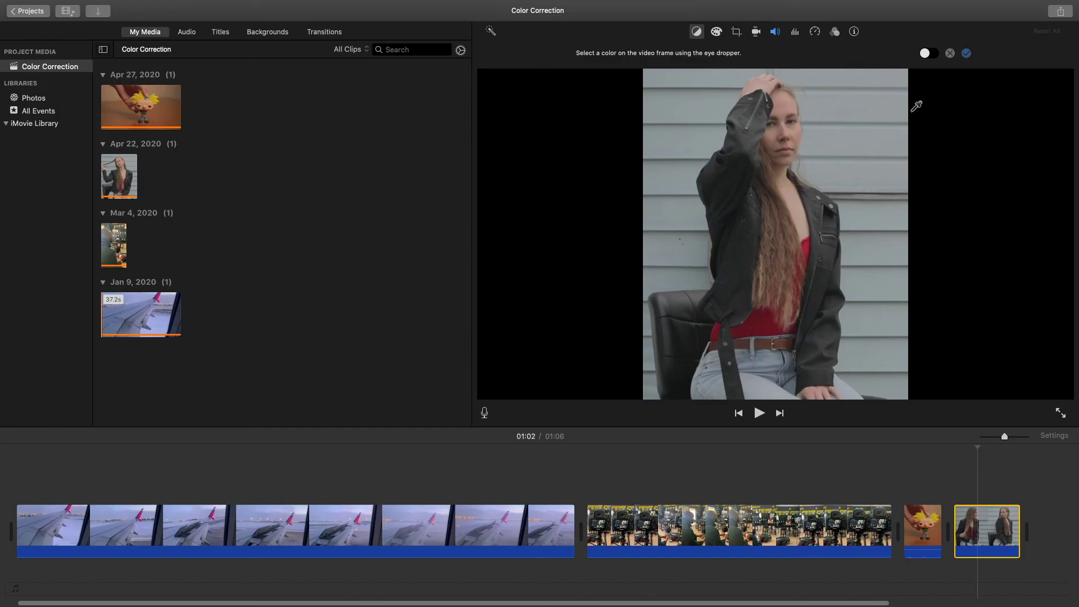
{"action": "left_click", "coordinate": [951, 53]}
{"action": "left_click", "coordinate": [826, 54]}
{"action": "left_click", "coordinate": [785, 104]}
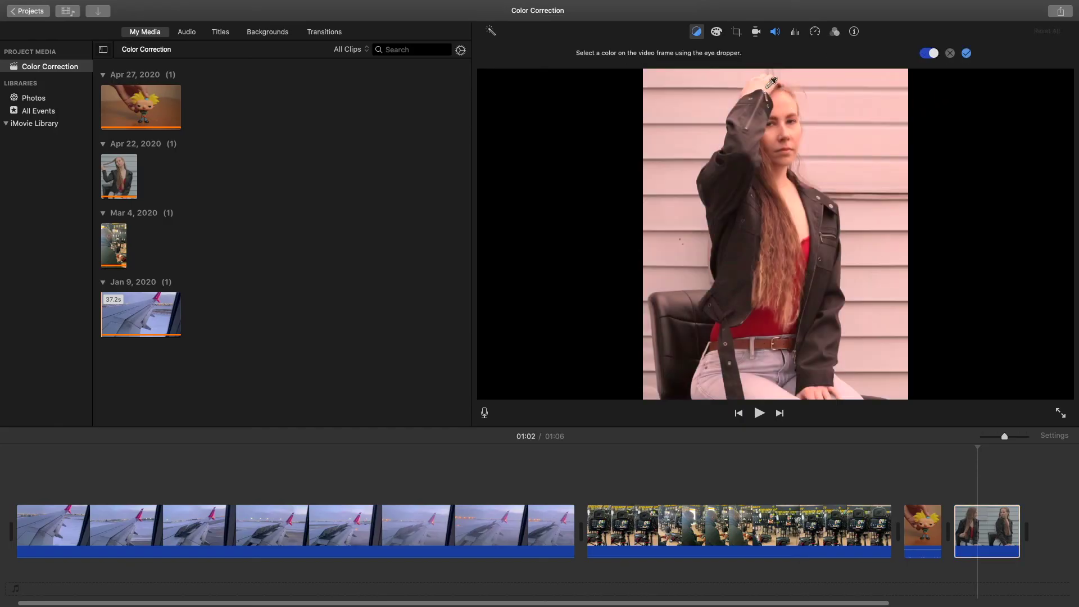
{"action": "left_click", "coordinate": [951, 54]}
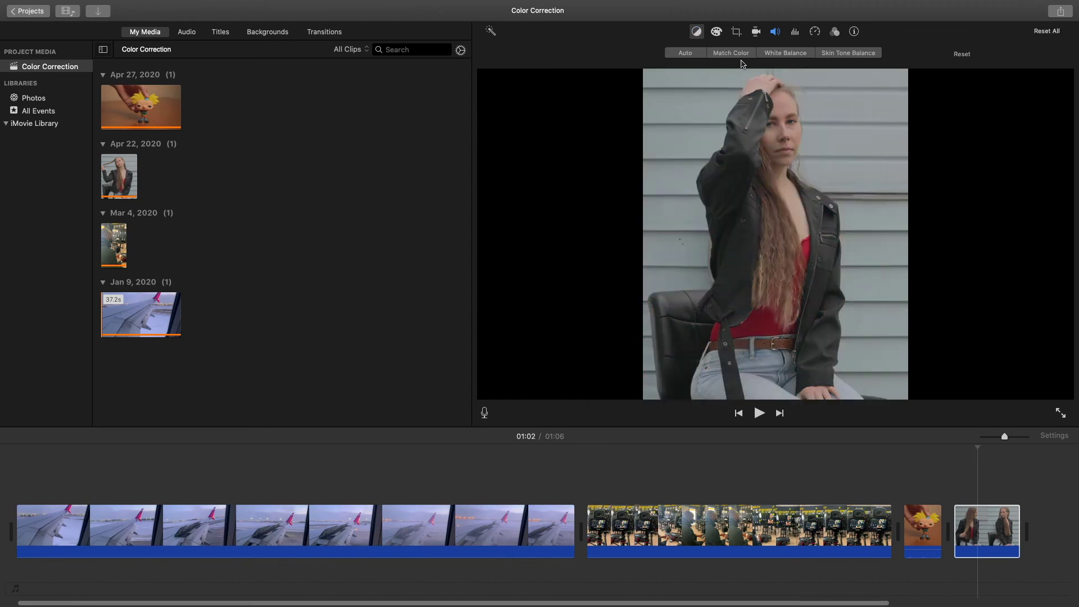
{"action": "left_click", "coordinate": [687, 54]}
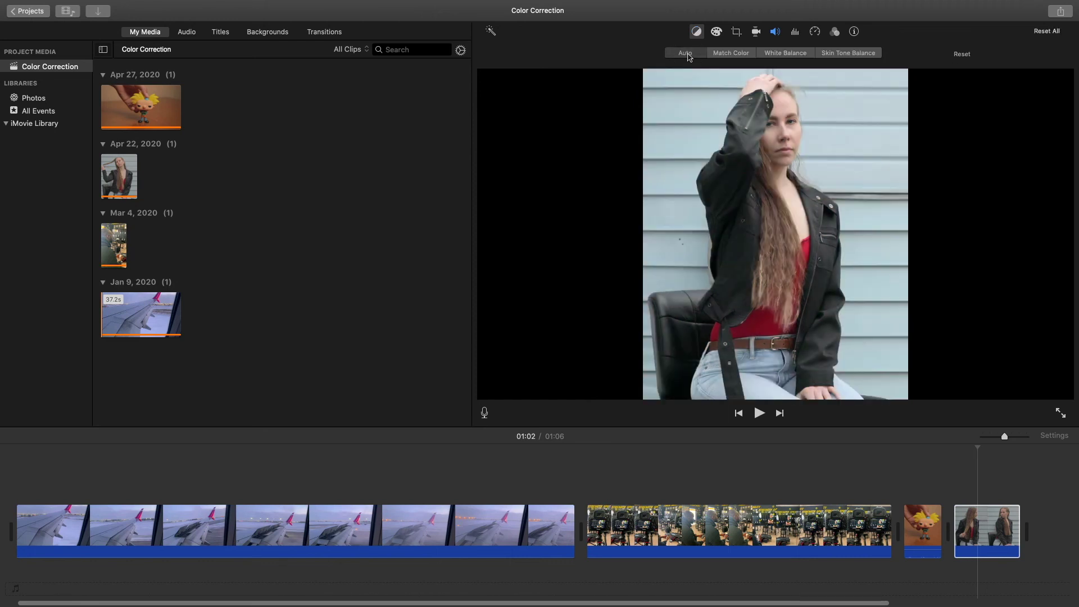
Manually correct the woman's clip with deeper shadows, slightly higher contrast, and slightly lower brightness and highlights
{"action": "left_click", "coordinate": [717, 32]}
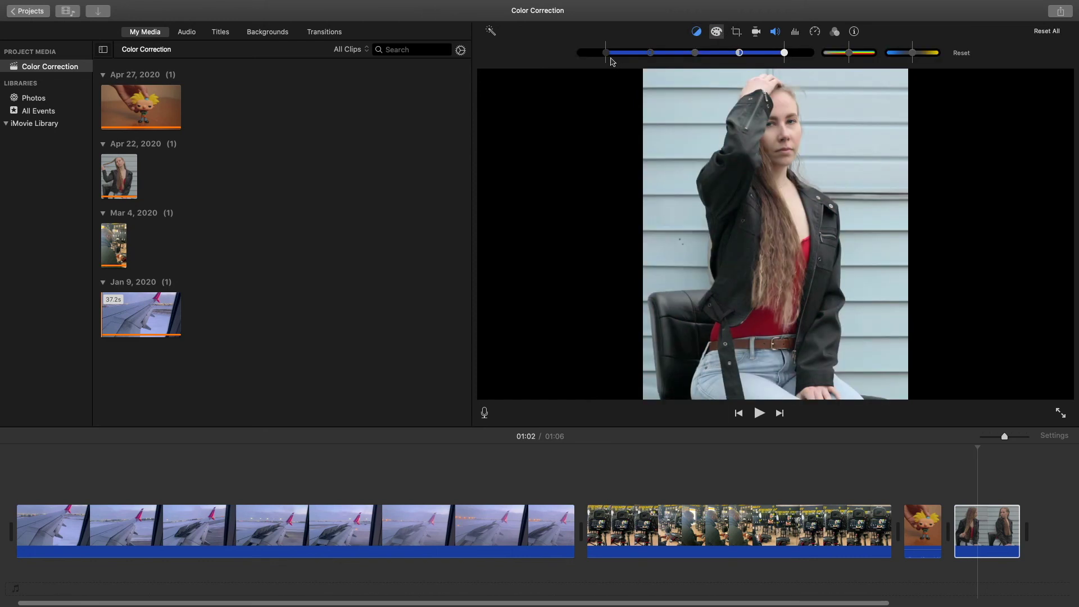
{"action": "mouse_move", "coordinate": [606, 53]}
{"action": "left_mouse_down"}
{"action": "mouse_move", "coordinate": [585, 52]}
{"action": "mouse_move", "coordinate": [687, 59]}
{"action": "left_mouse_up"}
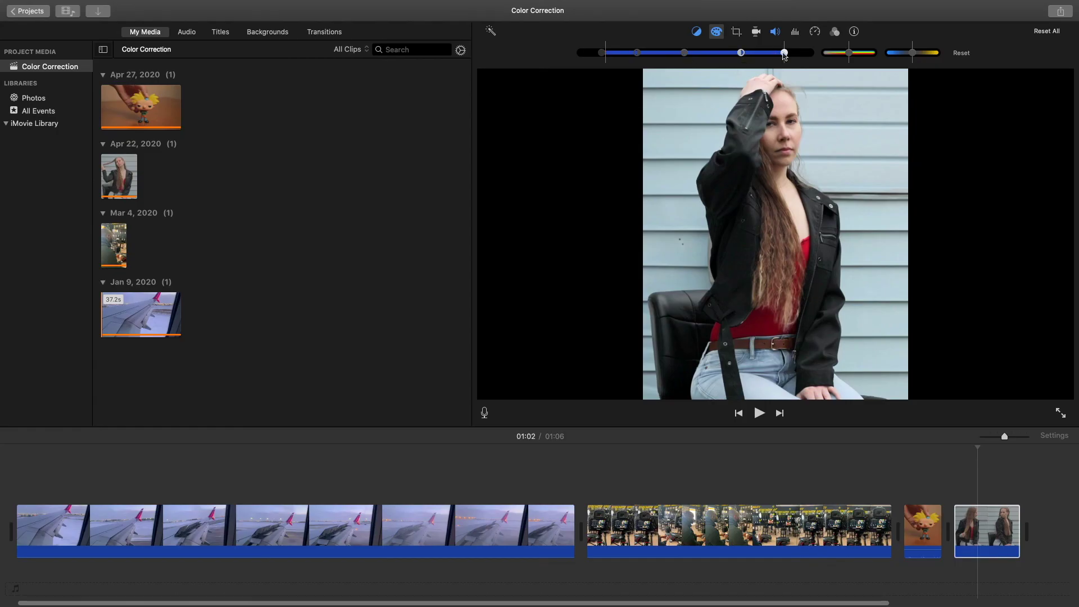
{"action": "left_click_drag", "start_coordinate": [784, 55], "coordinate": [781, 55]}
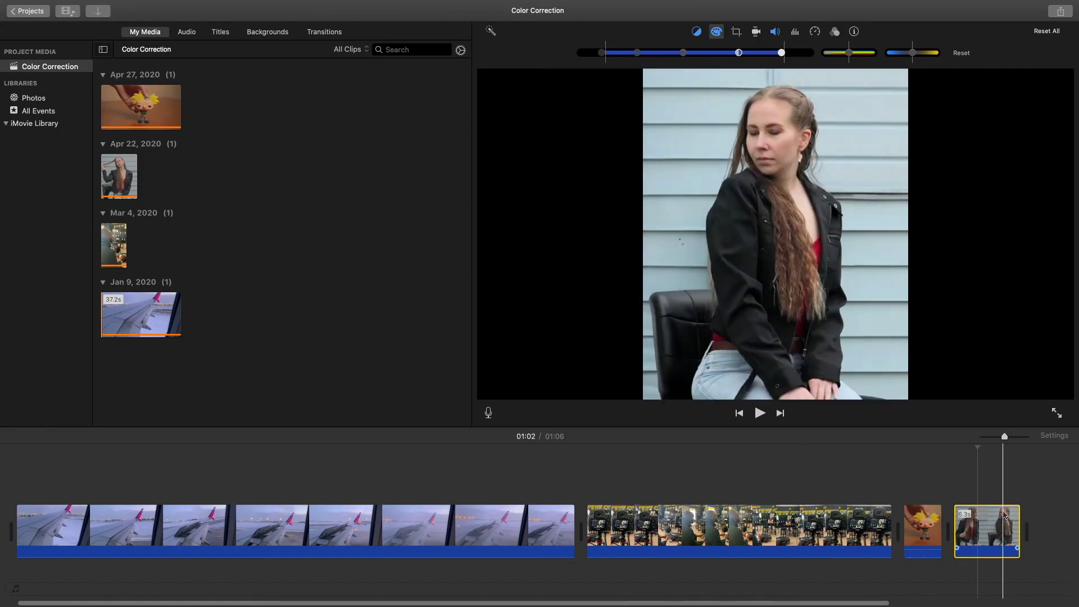
Raise the woman's clip saturation, make its temperature slightly cooler while viewing a frame near its end, and play it from the start
{"action": "left_click", "coordinate": [999, 523]}
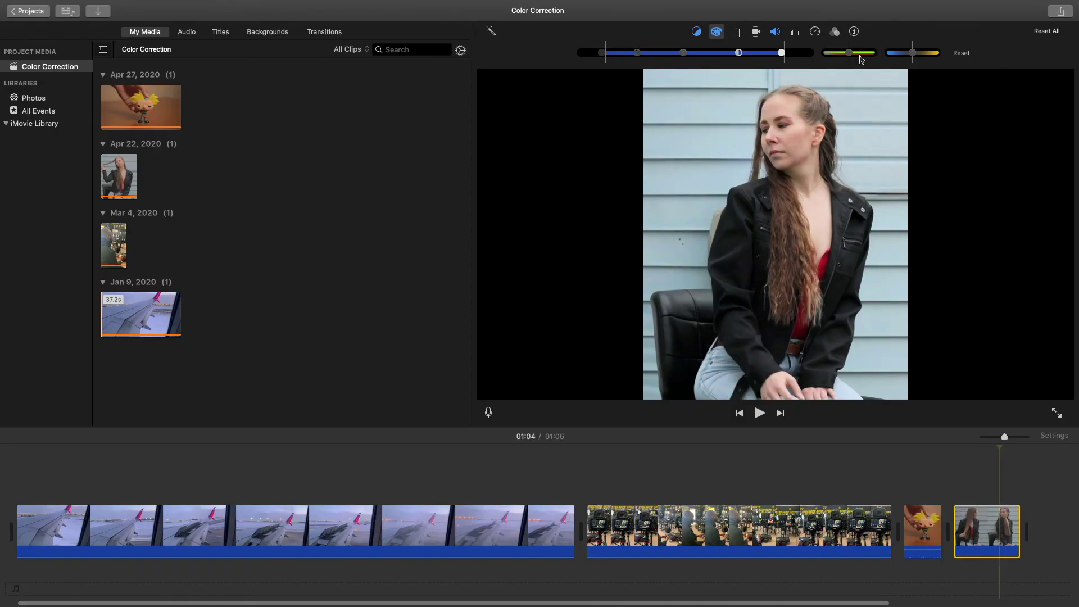
{"action": "left_click_drag", "start_coordinate": [850, 54], "coordinate": [858, 58]}
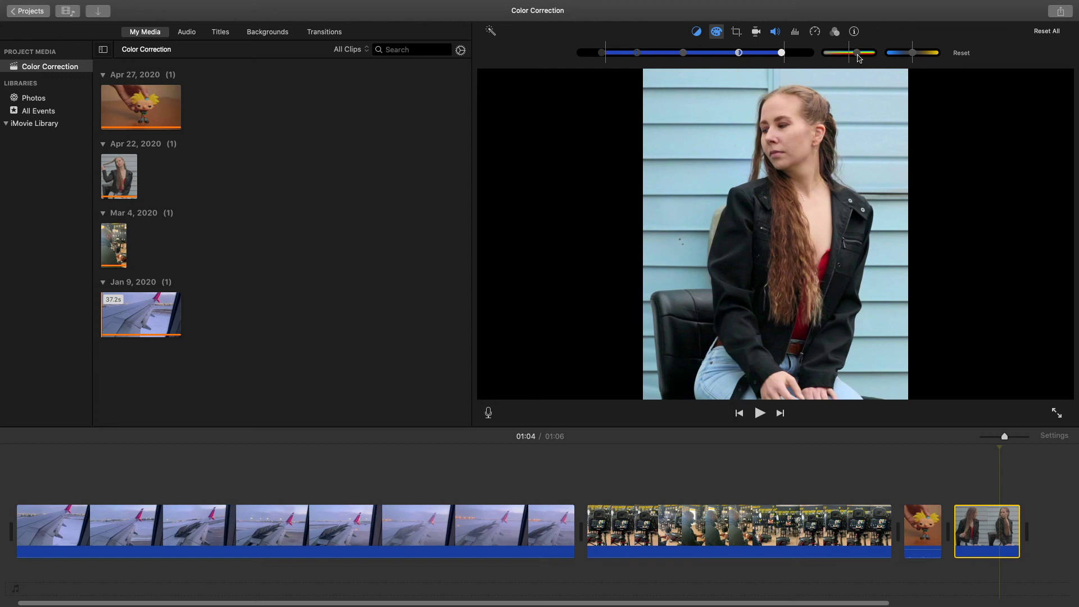
{"action": "left_click", "coordinate": [914, 56]}
{"action": "left_click_drag", "start_coordinate": [913, 55], "coordinate": [911, 59]}
{"action": "key", "text": "space"}
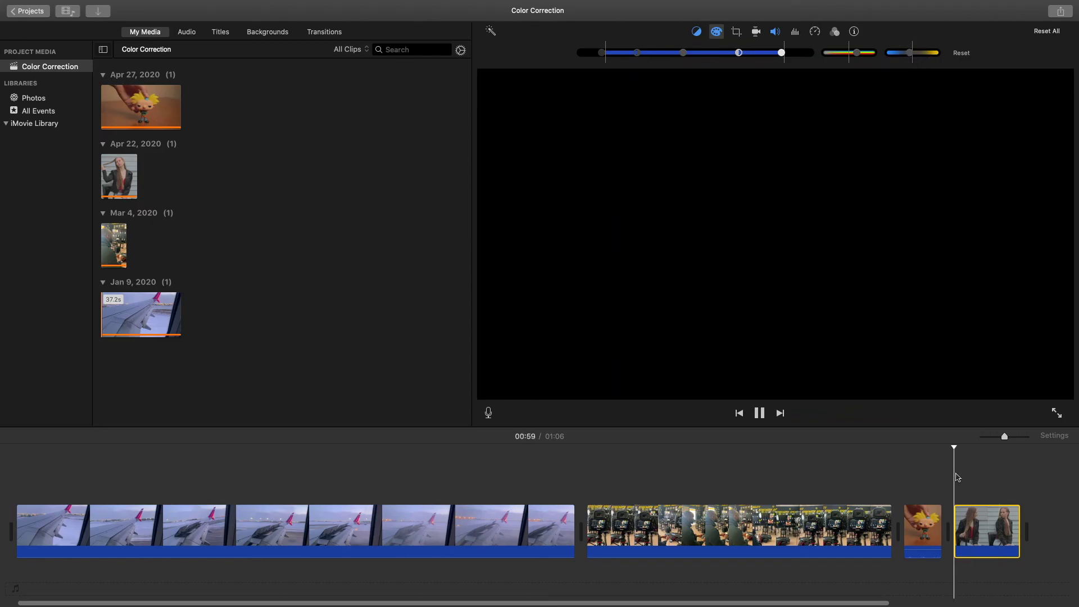